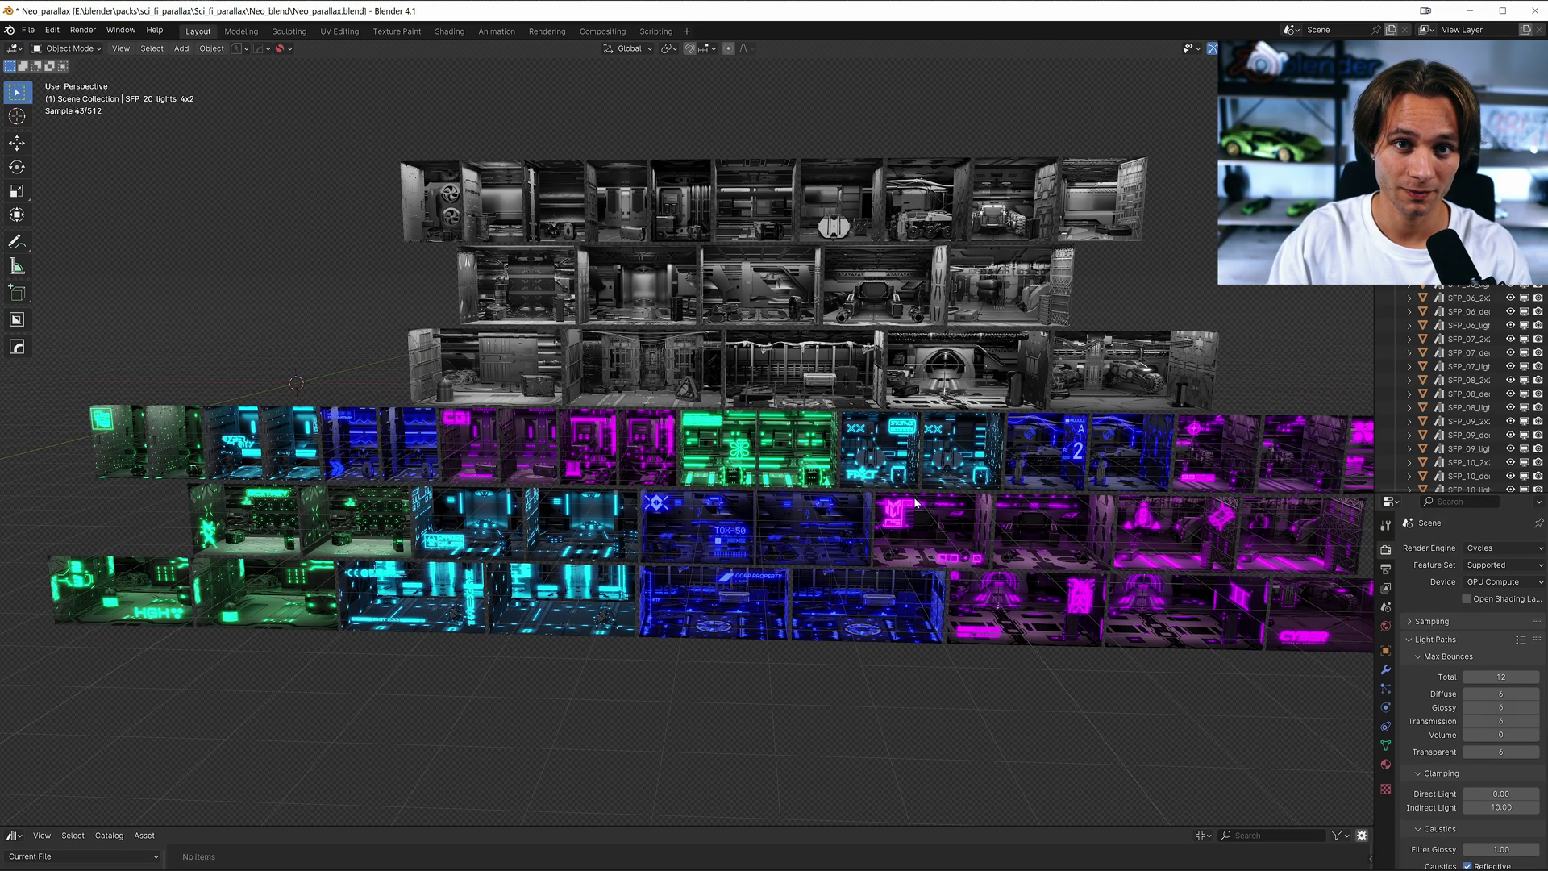
# - Examine the neon and grey parallax rooms of the Neo_parallax scene up close and from several angles
pyautogui.moveTo(777, 502); pyautogui.dragTo(620, 453, button='middle')
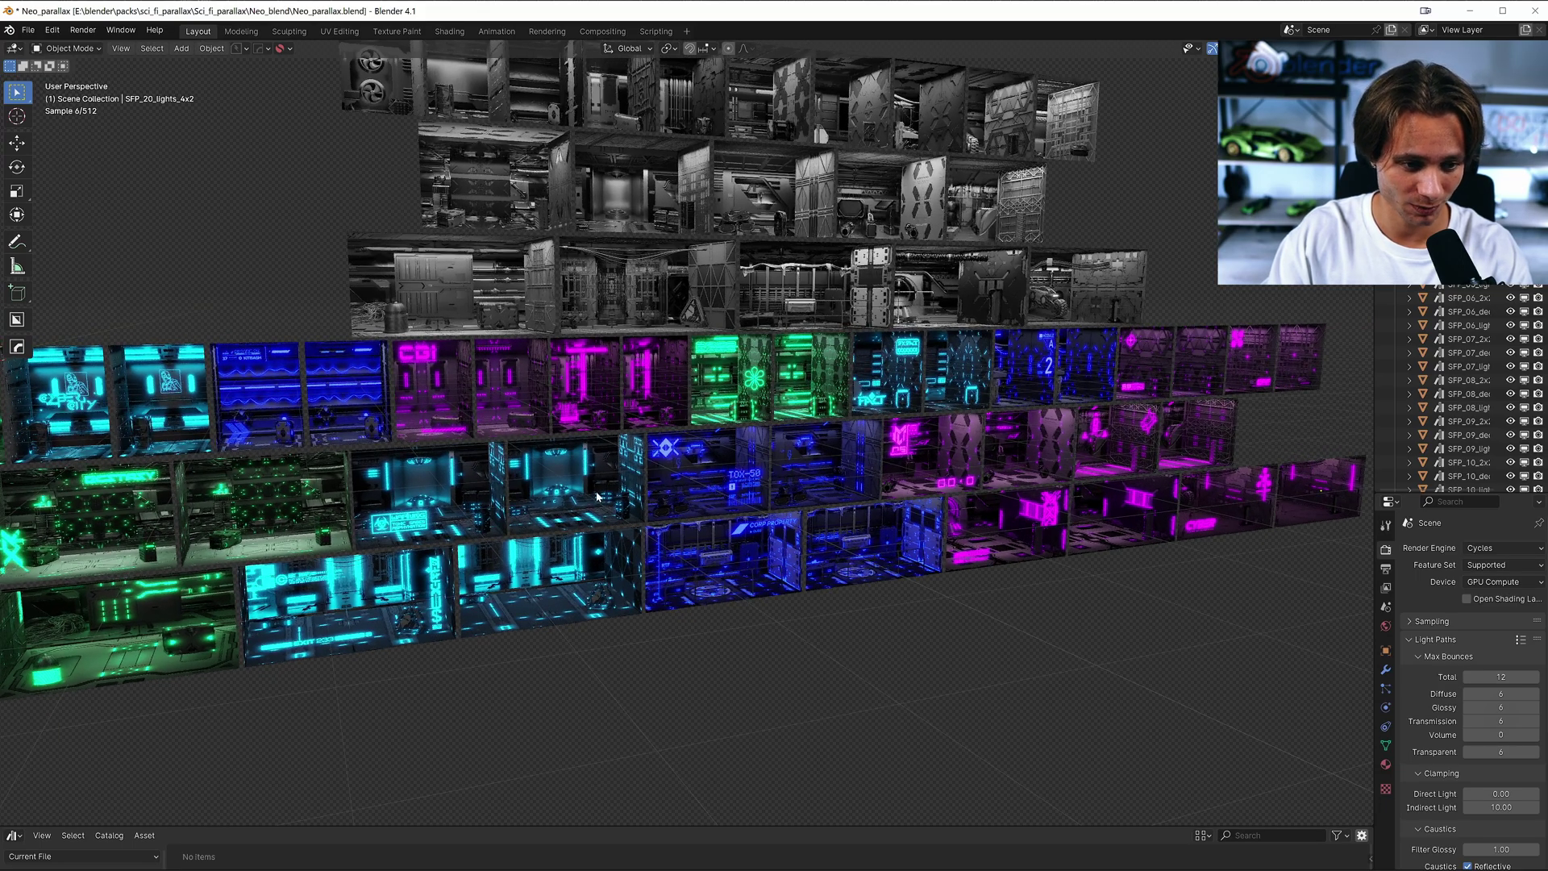
pyautogui.scroll(8, 661, 413)
pyautogui.scroll(-2, 601, 135)
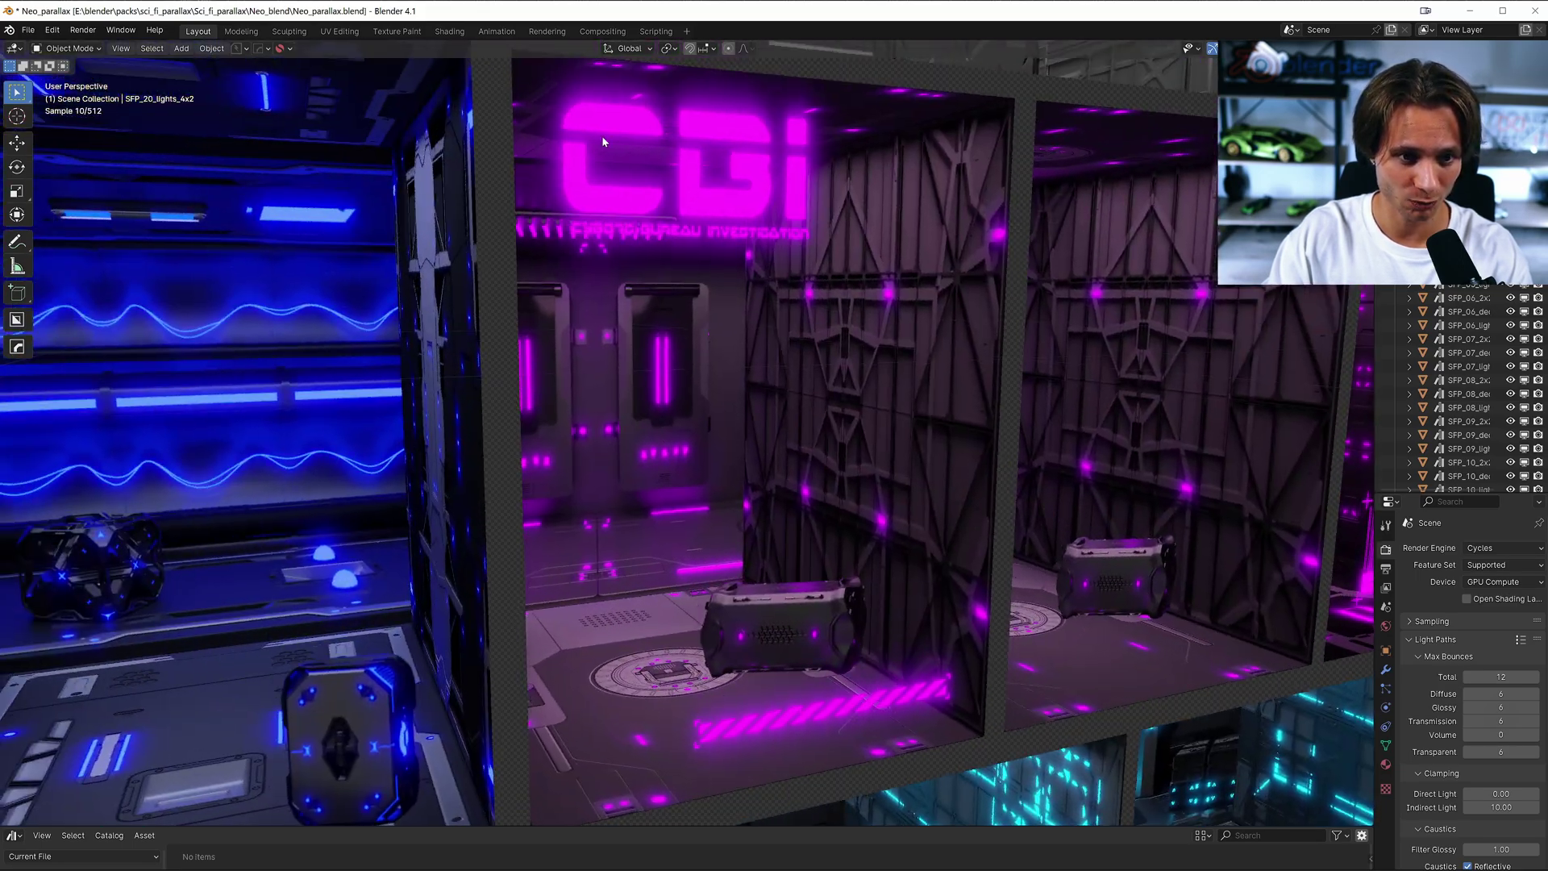
pyautogui.scroll(-6, 671, 249)
pyautogui.moveTo(935, 401)
pyautogui.mouseDown(button='middle')
pyautogui.moveTo(913, 416)
pyautogui.moveTo(941, 419)
pyautogui.moveTo(928, 392)
pyautogui.mouseUp(button='middle')
pyautogui.moveTo(838, 373); pyautogui.dragTo(762, 371, button='middle')
pyautogui.scroll(-4, 927, 404)
pyautogui.moveTo(928, 404); pyautogui.dragTo(737, 489, button='middle')
pyautogui.scroll(6, 717, 482)
pyautogui.scroll(-6, 635, 470)
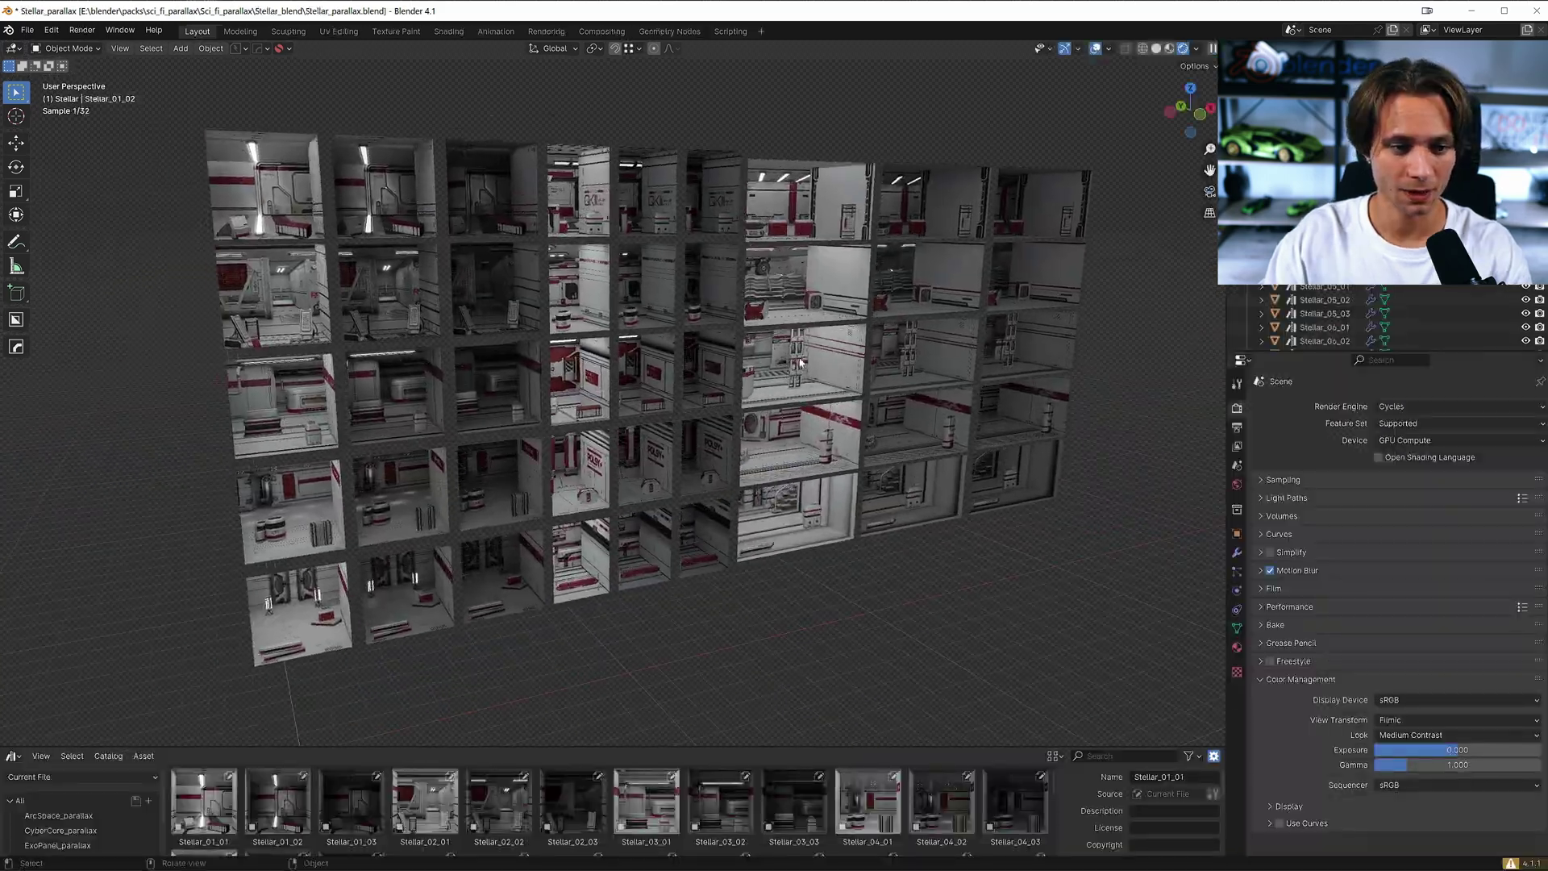
# - Inspect the grid of red-and-white parallax rooms in the Stellar_parallax scene from different viewing angles
pyautogui.moveTo(854, 379); pyautogui.dragTo(405, 154, button='middle')
pyautogui.scroll(4, 875, 363)
pyautogui.moveTo(633, 326); pyautogui.dragTo(407, 393, button='middle')
pyautogui.moveTo(681, 469); pyautogui.dragTo(625, 476, button='middle')
pyautogui.keyDown('shift'); pyautogui.moveTo(911, 420); pyautogui.dragTo(723, 404, button='middle'); pyautogui.keyUp('shift')
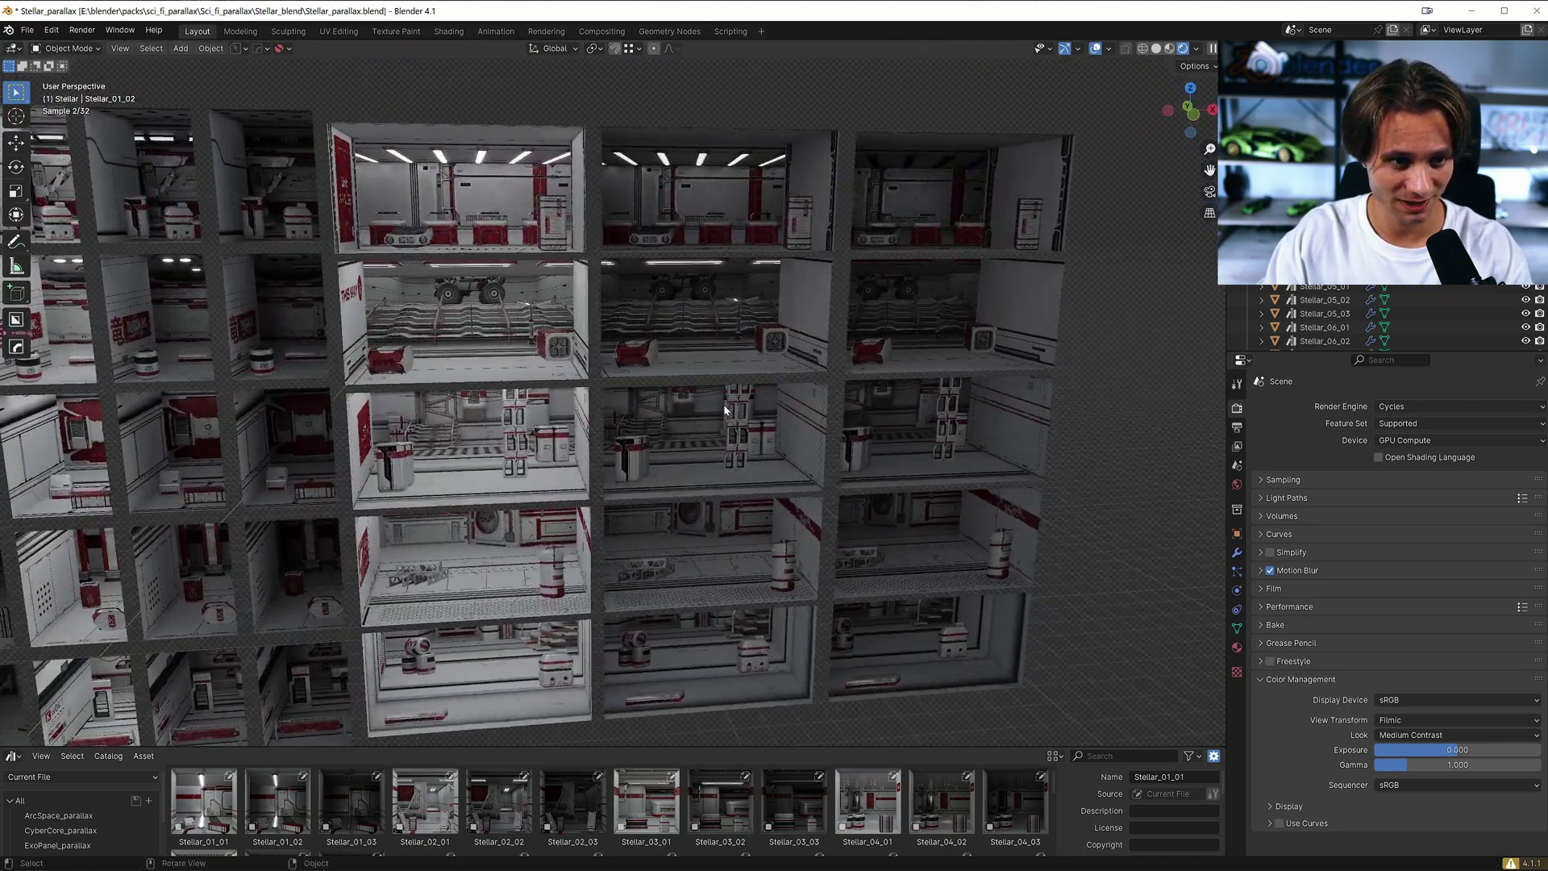
pyautogui.moveTo(655, 576); pyautogui.dragTo(703, 561, button='middle')
pyautogui.scroll(-3, 703, 562)
pyautogui.keyDown('shift'); pyautogui.moveTo(405, 476); pyautogui.dragTo(598, 482, button='middle'); pyautogui.keyUp('shift')
pyautogui.click(1109, 48)
pyautogui.click(1036, 164)
pyautogui.moveTo(432, 179); pyautogui.dragTo(591, 261, button='middle')
pyautogui.scroll(2, 590, 262)
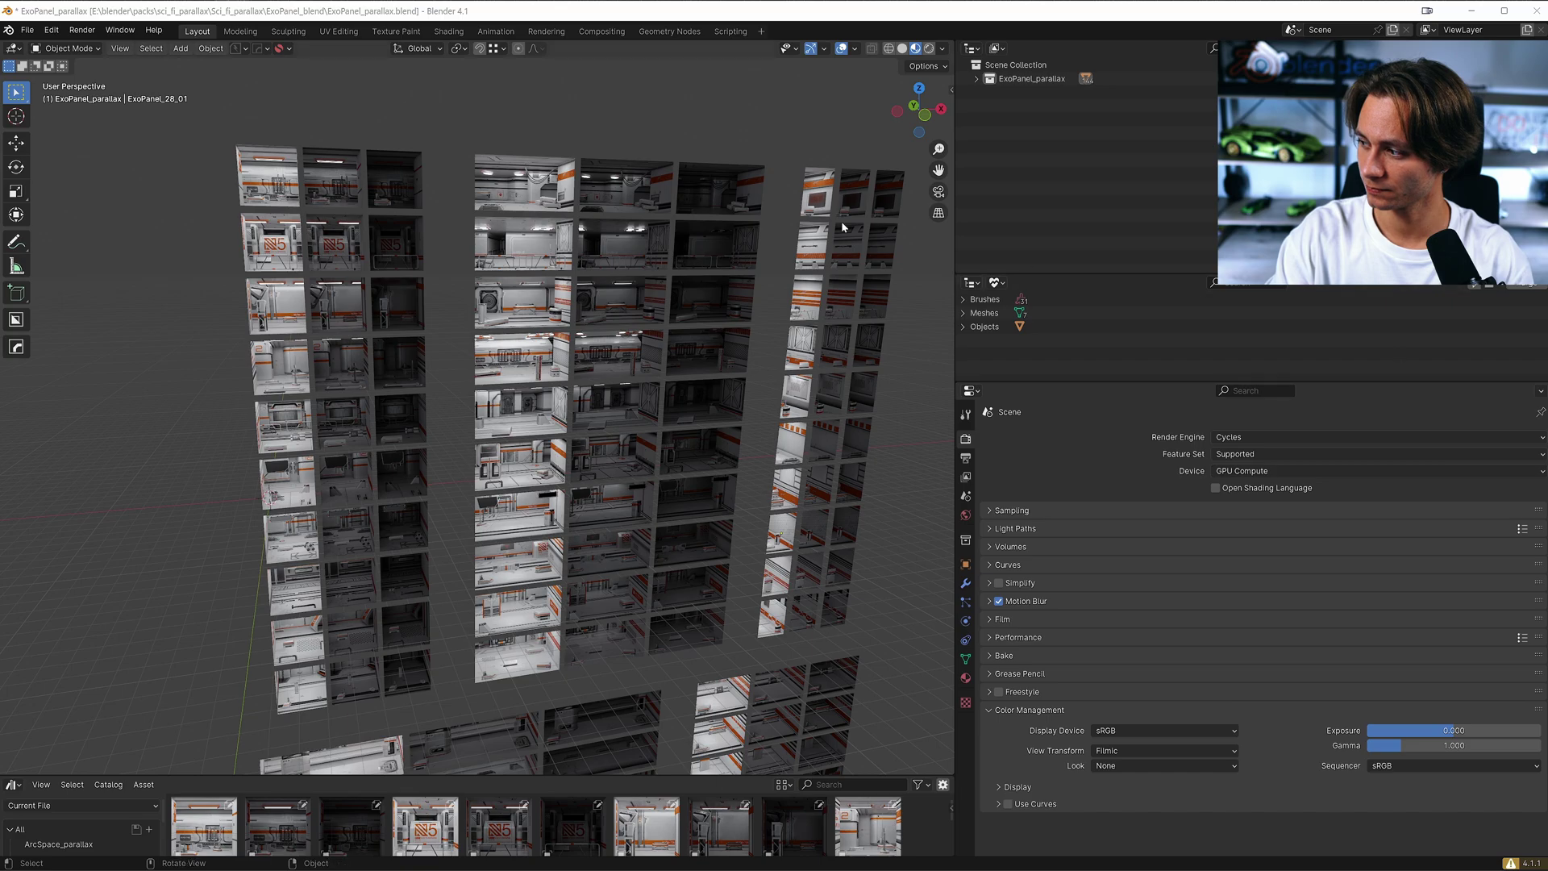
# - Inspect the upper blocks of orange-and-white rooms in the ExoPanel_parallax scene at close range and from an angle
pyautogui.keyDown('shift'); pyautogui.moveTo(398, 278); pyautogui.dragTo(531, 337, button='middle'); pyautogui.keyUp('shift')
pyautogui.scroll(2, 448, 250)
pyautogui.scroll(3, 468, 298)
pyautogui.keyDown('shift'); pyautogui.moveTo(467, 298); pyautogui.dragTo(676, 461, button='middle'); pyautogui.keyUp('shift')
pyautogui.keyDown('shift'); pyautogui.moveTo(700, 548); pyautogui.dragTo(771, 411, button='middle'); pyautogui.keyUp('shift')
pyautogui.scroll(2, 643, 512)
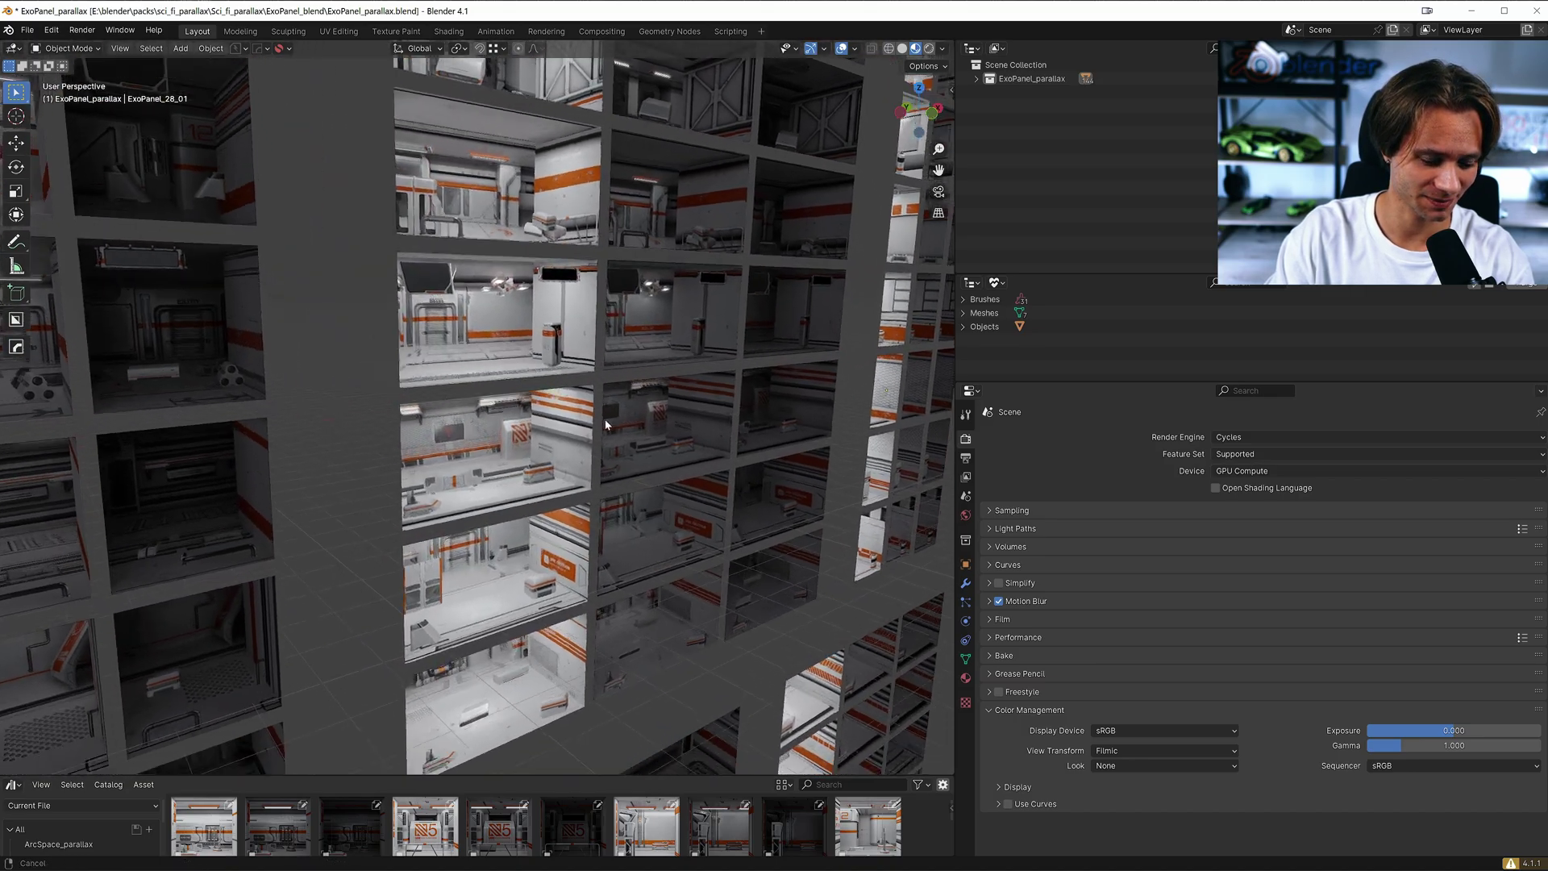
pyautogui.keyDown('shift'); pyautogui.moveTo(615, 454); pyautogui.dragTo(588, 396, button='middle'); pyautogui.keyUp('shift')
pyautogui.moveTo(748, 512); pyautogui.dragTo(682, 359, button='middle')
pyautogui.scroll(-3, 584, 280)
pyautogui.keyDown('shift'); pyautogui.moveTo(428, 593); pyautogui.dragTo(271, 393, button='middle'); pyautogui.keyUp('shift')
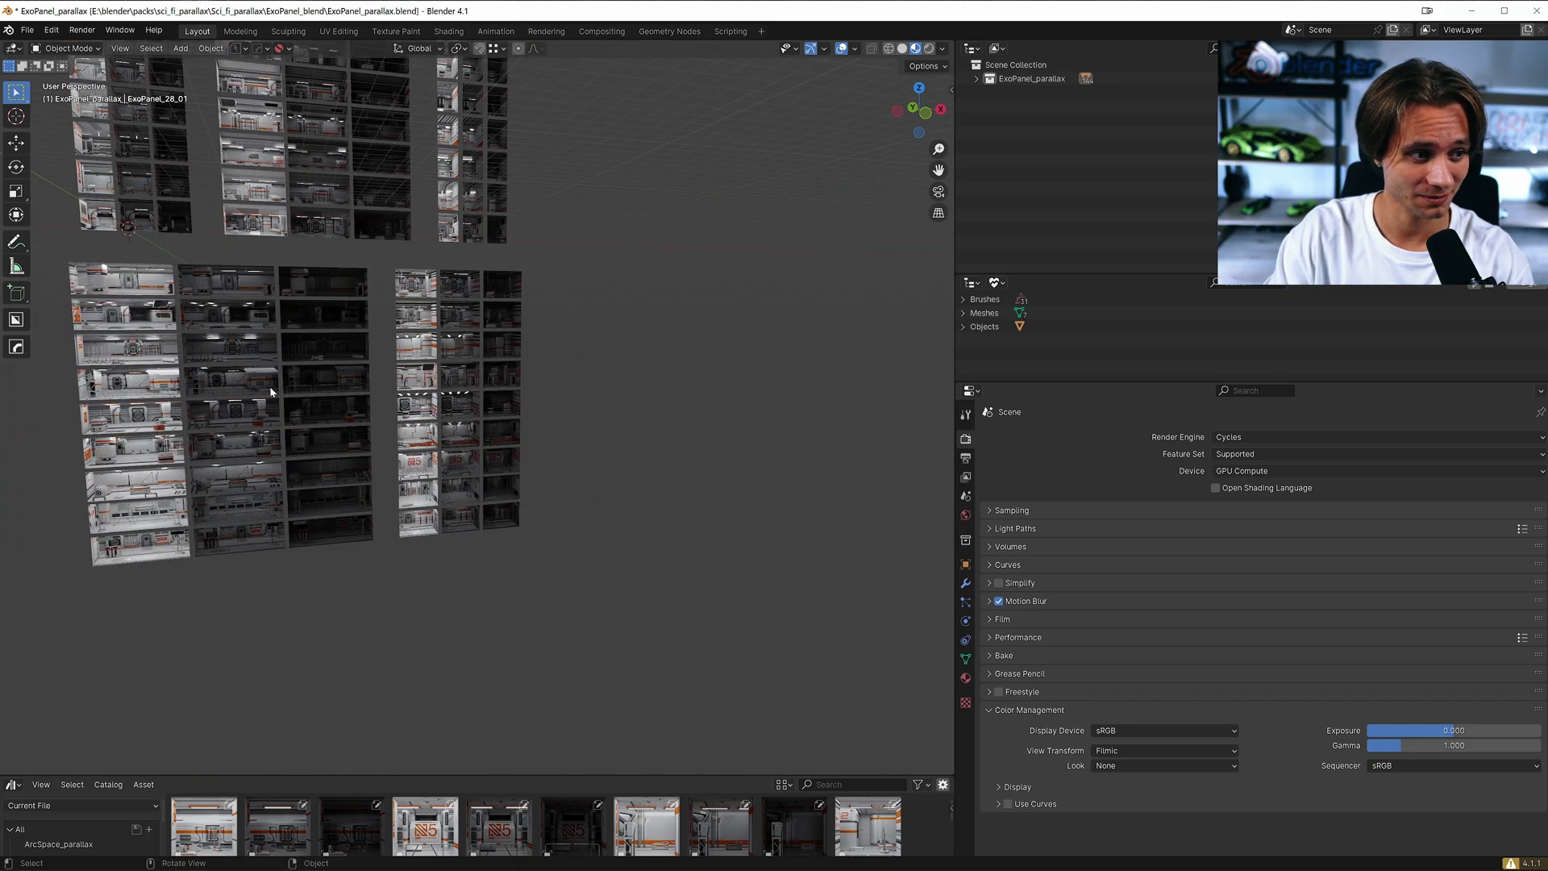
# - Frame room ExoPanel_34_02 in the lower block and check the parallax depth of its surrounding rooms from different angles
pyautogui.press('KP_Decimal')
pyautogui.scroll(-9, 422, 432)
pyautogui.scroll(2, 490, 451)
pyautogui.keyDown('shift'); pyautogui.moveTo(493, 454); pyautogui.dragTo(270, 129, button='middle'); pyautogui.keyUp('shift')
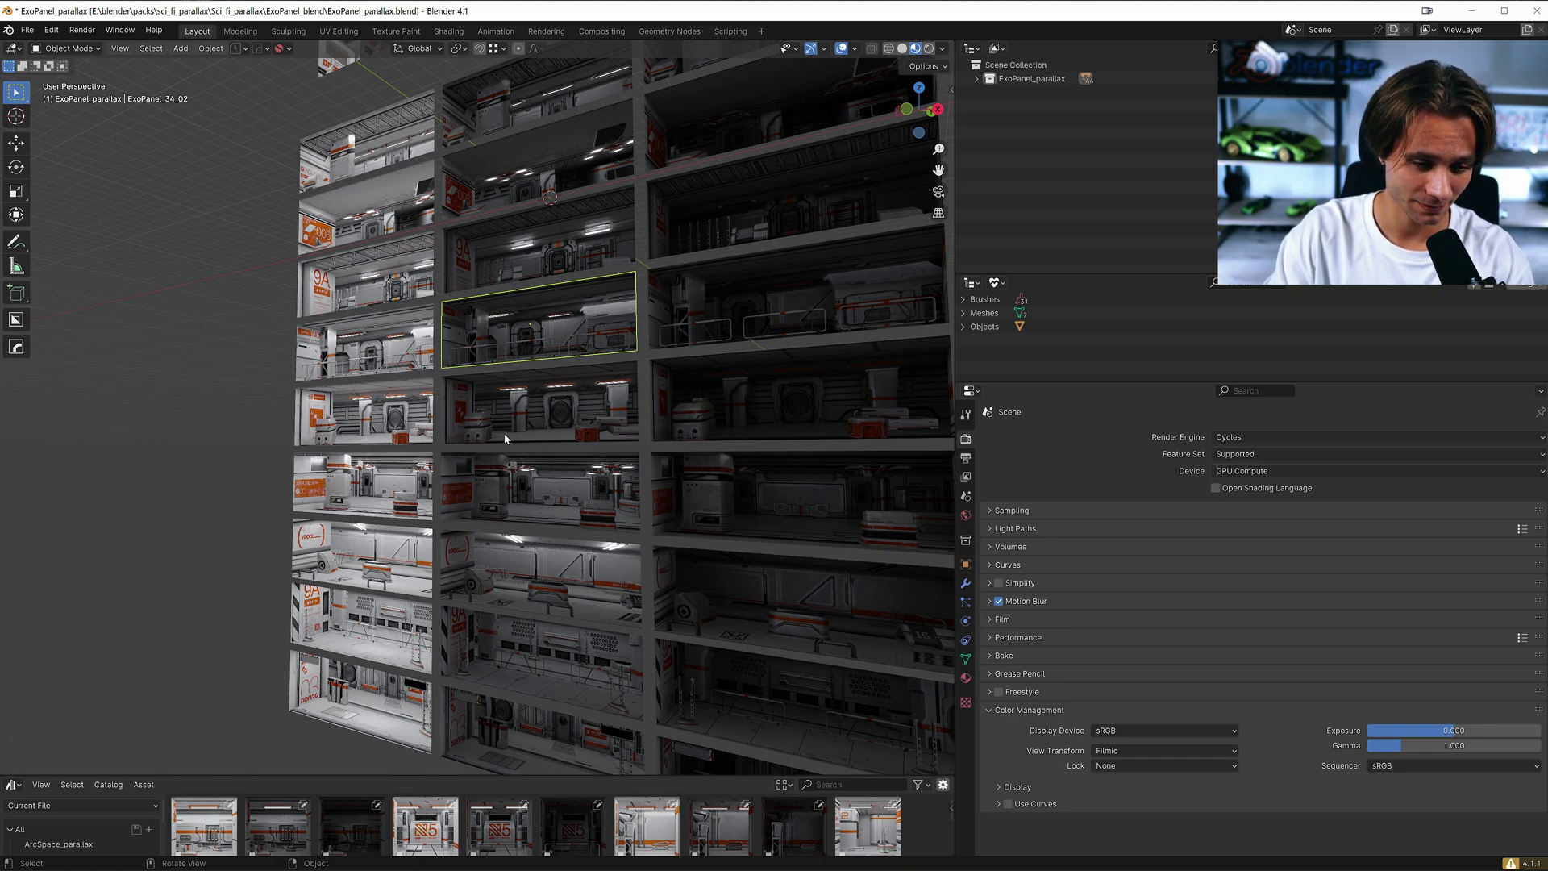
pyautogui.moveTo(526, 433); pyautogui.dragTo(254, 212, button='middle')
pyautogui.keyDown('shift'); pyautogui.moveTo(273, 295); pyautogui.dragTo(656, 467, button='middle'); pyautogui.keyUp('shift')
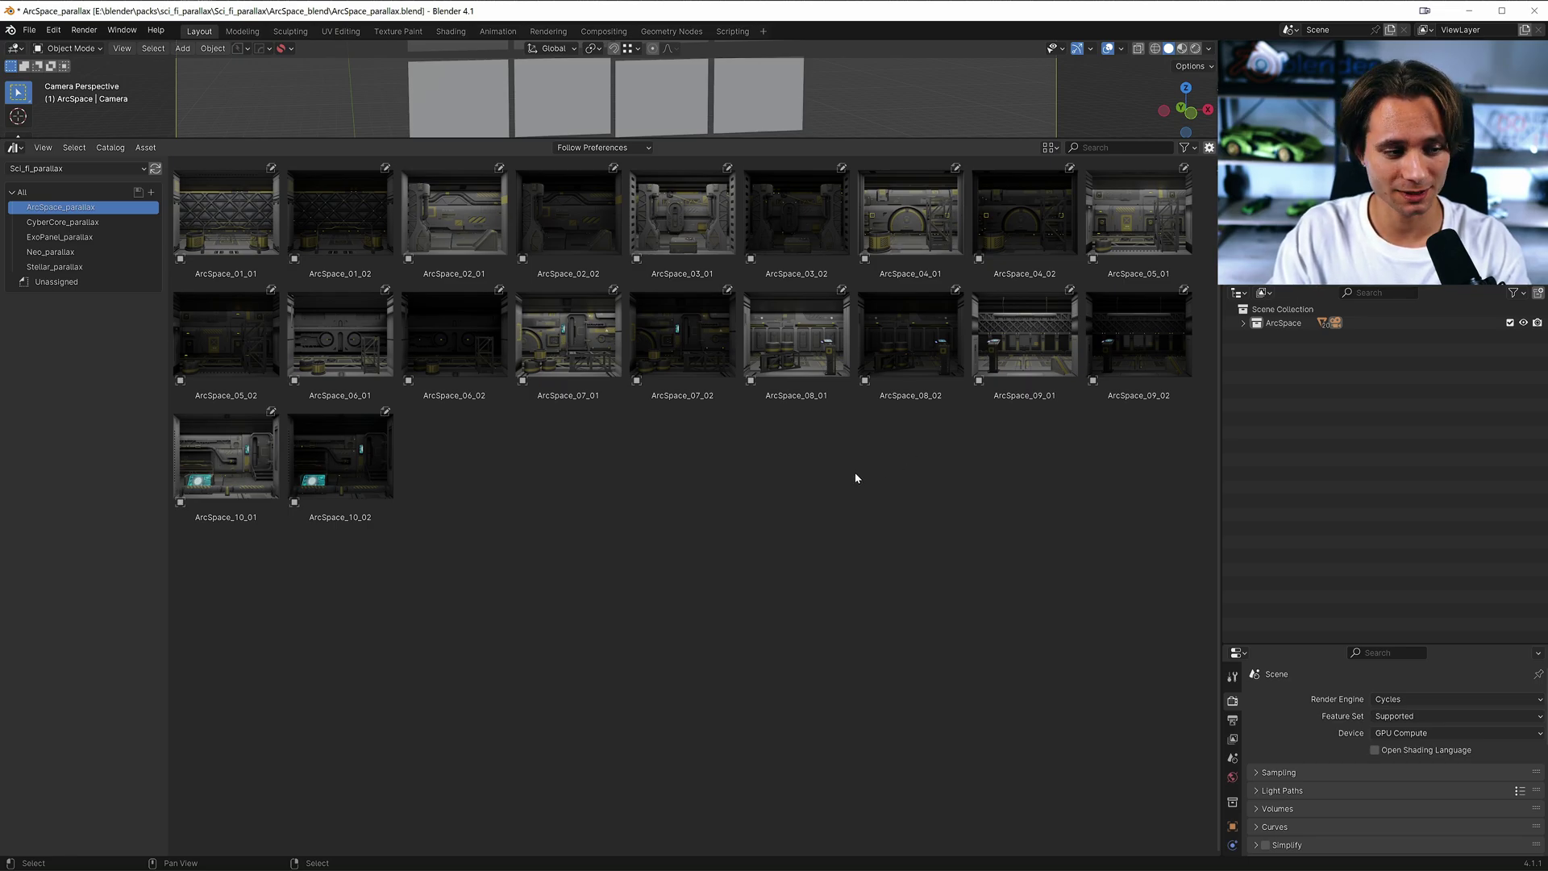
# - Browse the CyberCore_parallax, ExoPanel_parallax and Neo_parallax catalogs of the Sci_fi_parallax asset library, then return to ExoPanel_parallax
pyautogui.click(94, 223)
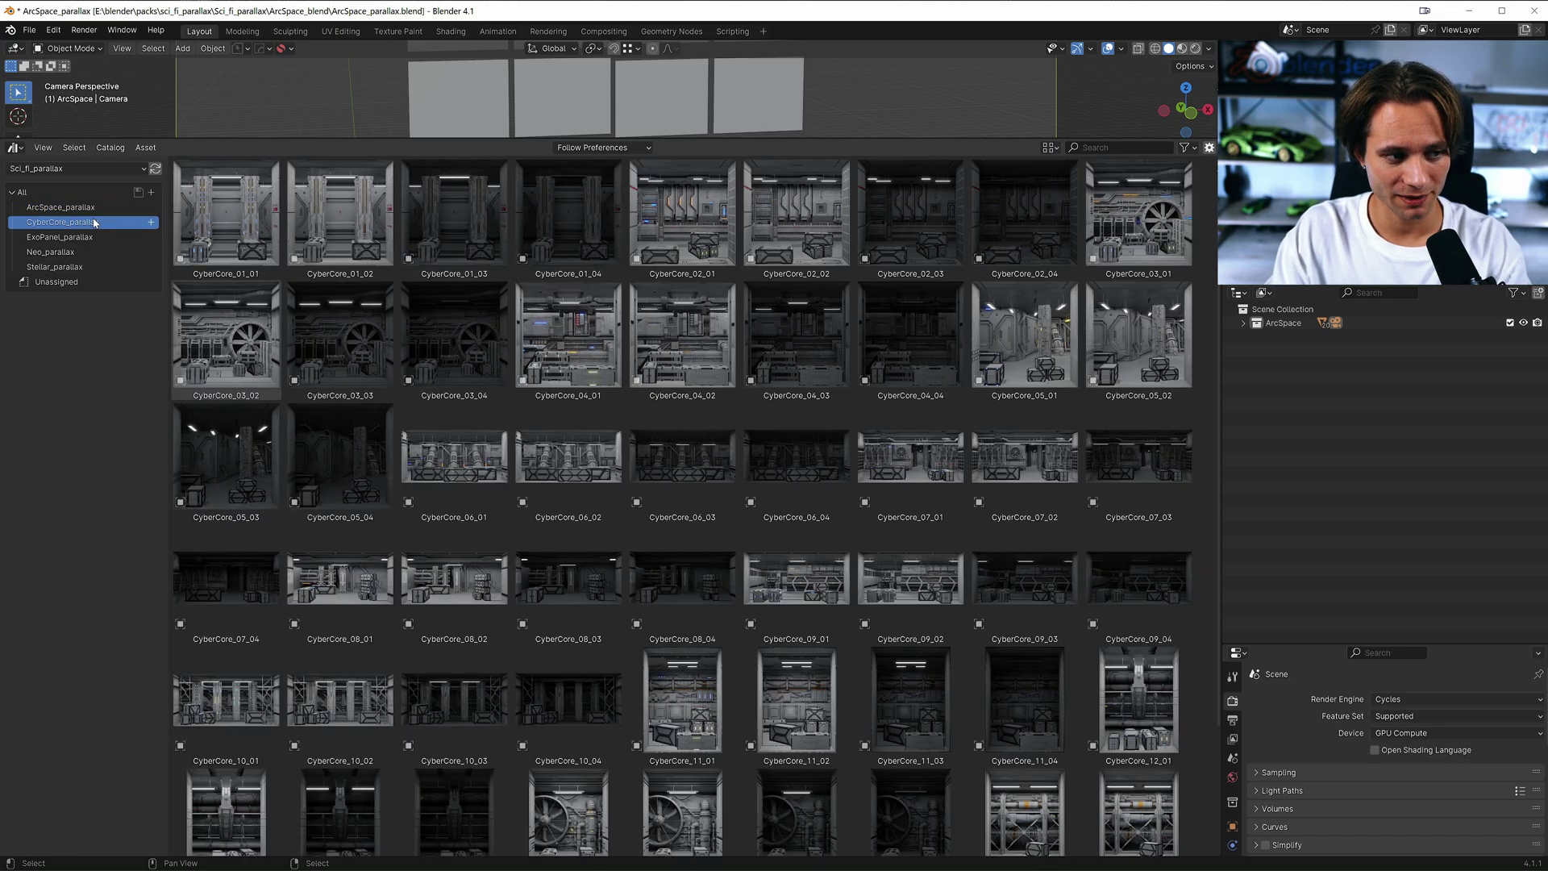
pyautogui.click(98, 238)
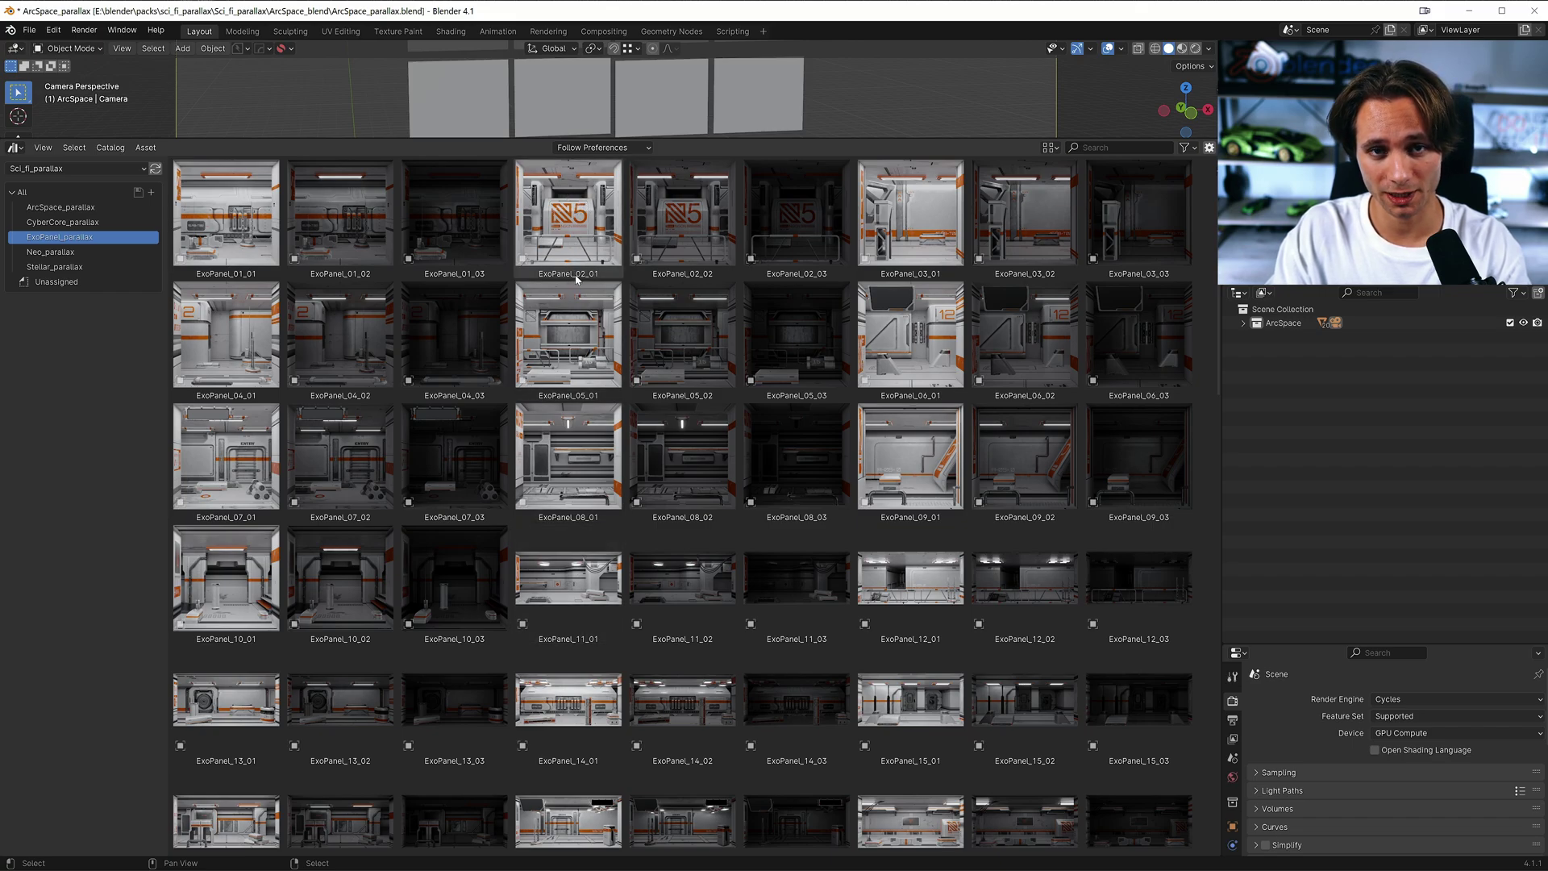
pyautogui.scroll(-5, 916, 458)
pyautogui.scroll(-3, 916, 458)
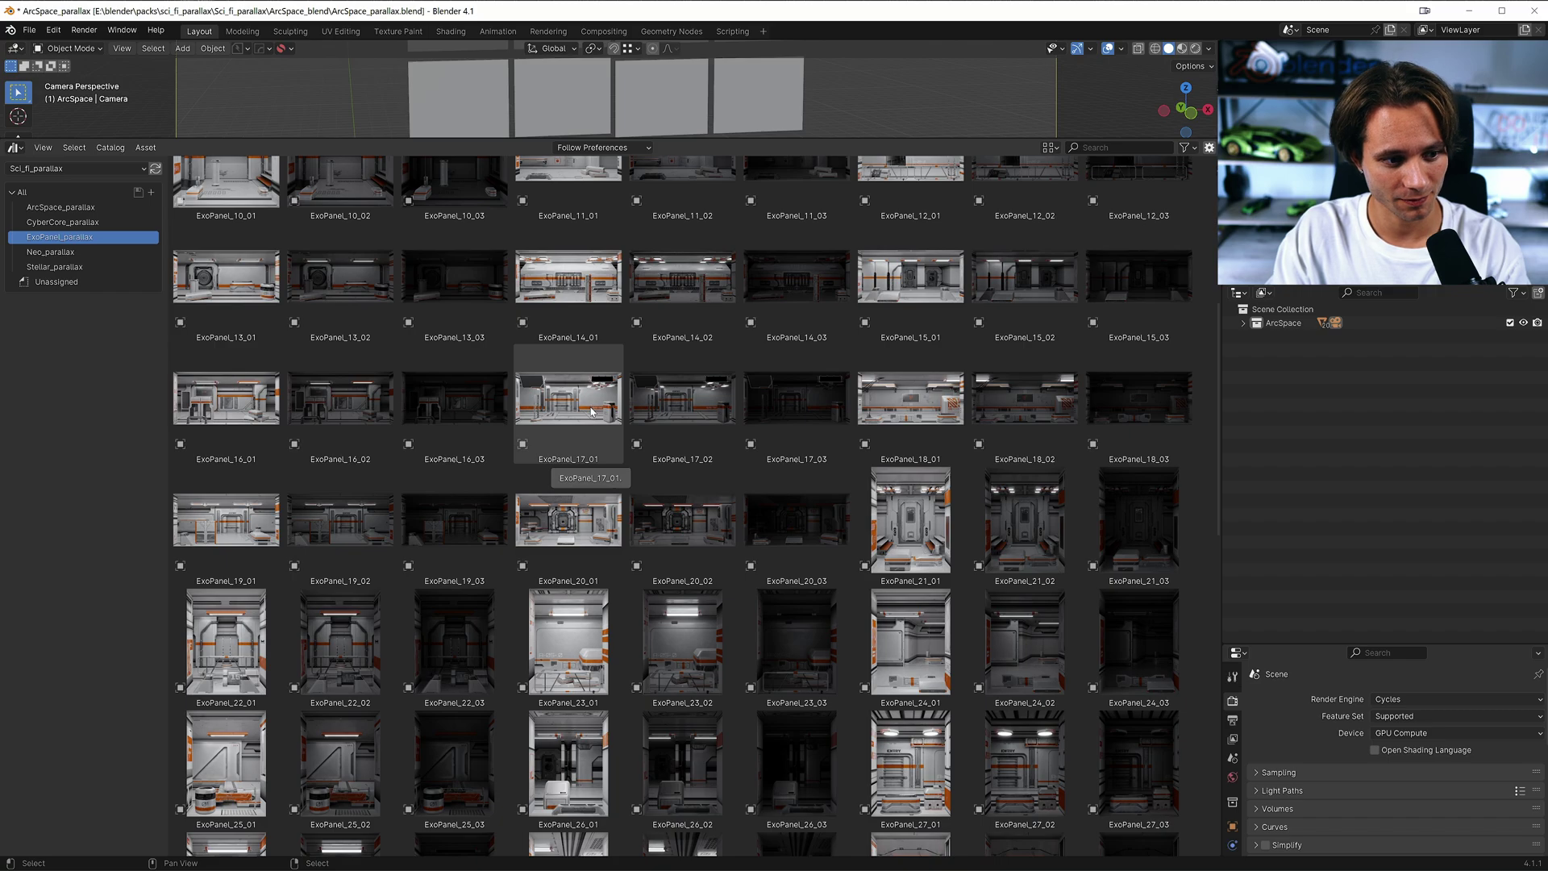
pyautogui.click(72, 253)
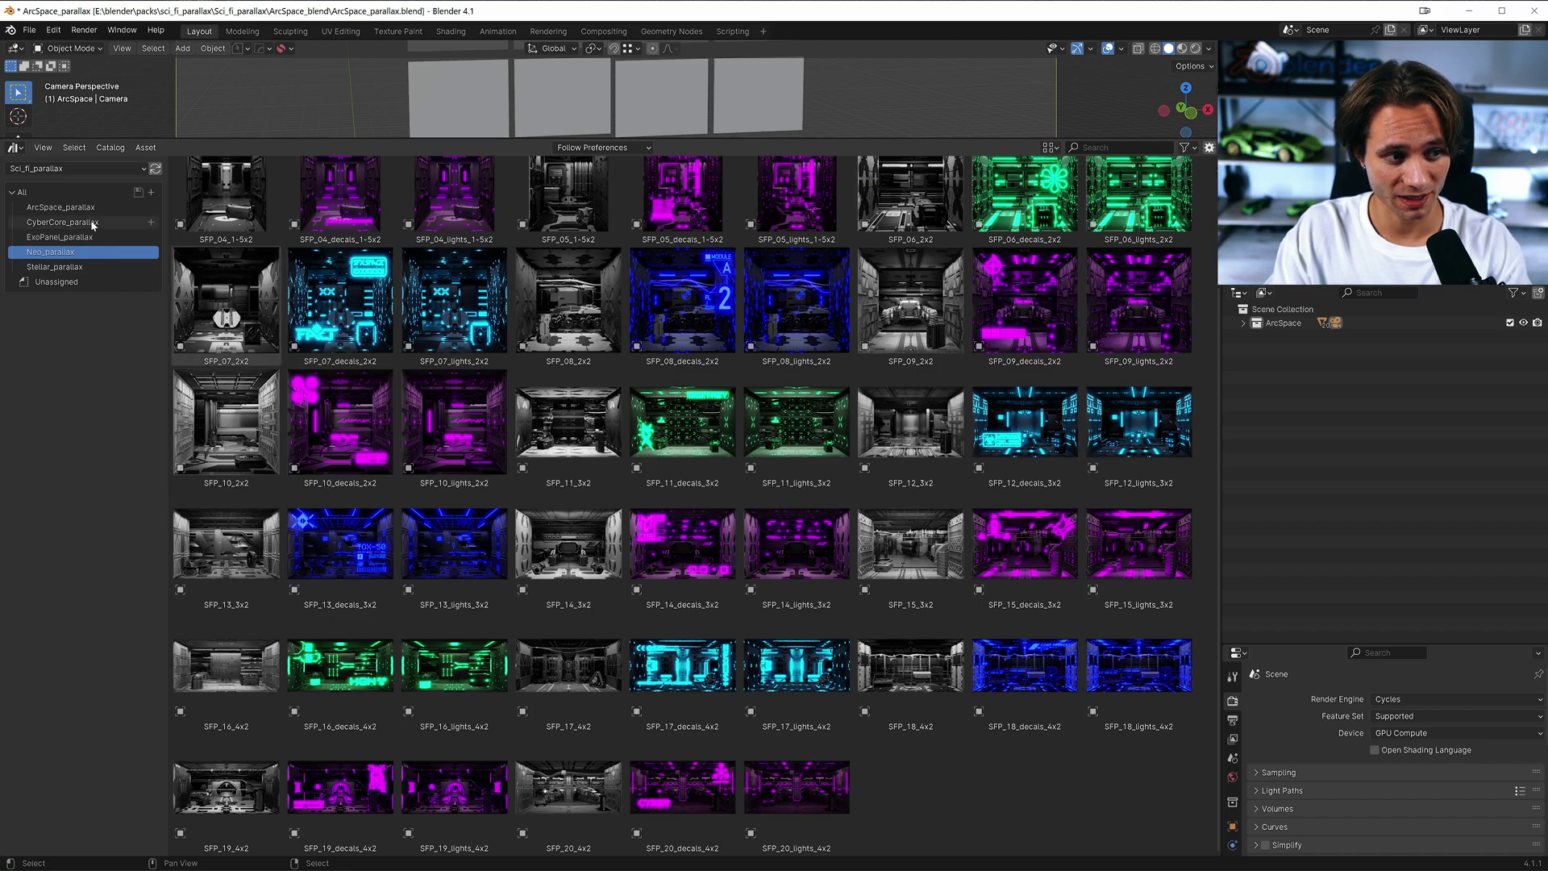
pyautogui.click(73, 237)
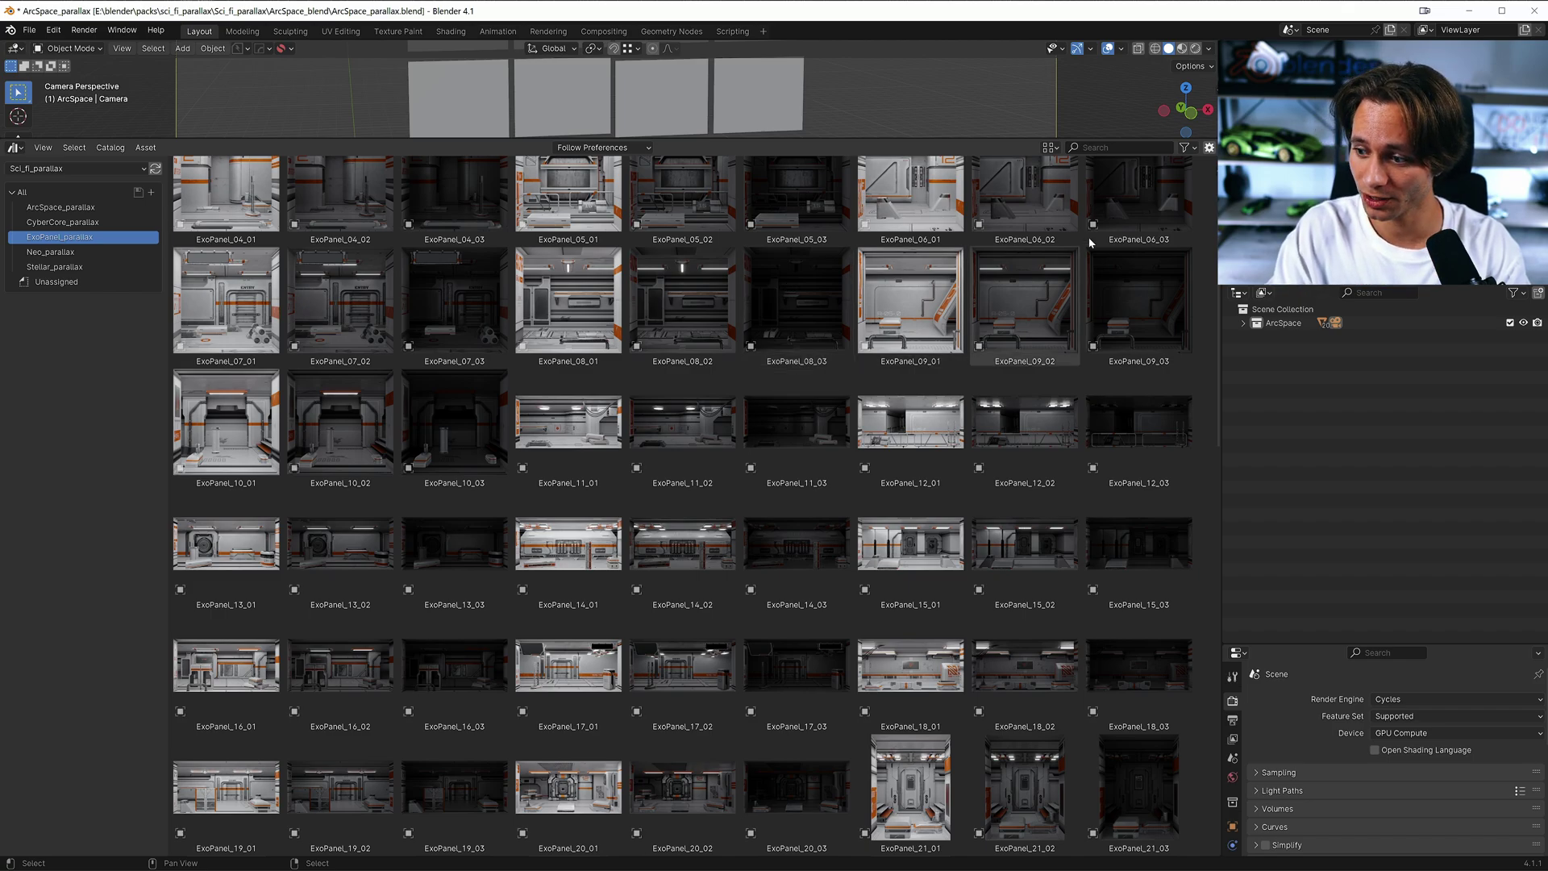
# - Bring the browser over Blender and read the features of the wParallax Free for Unreal Engine product page
pyautogui.moveTo(1547, 105); pyautogui.dragTo(564, 78)
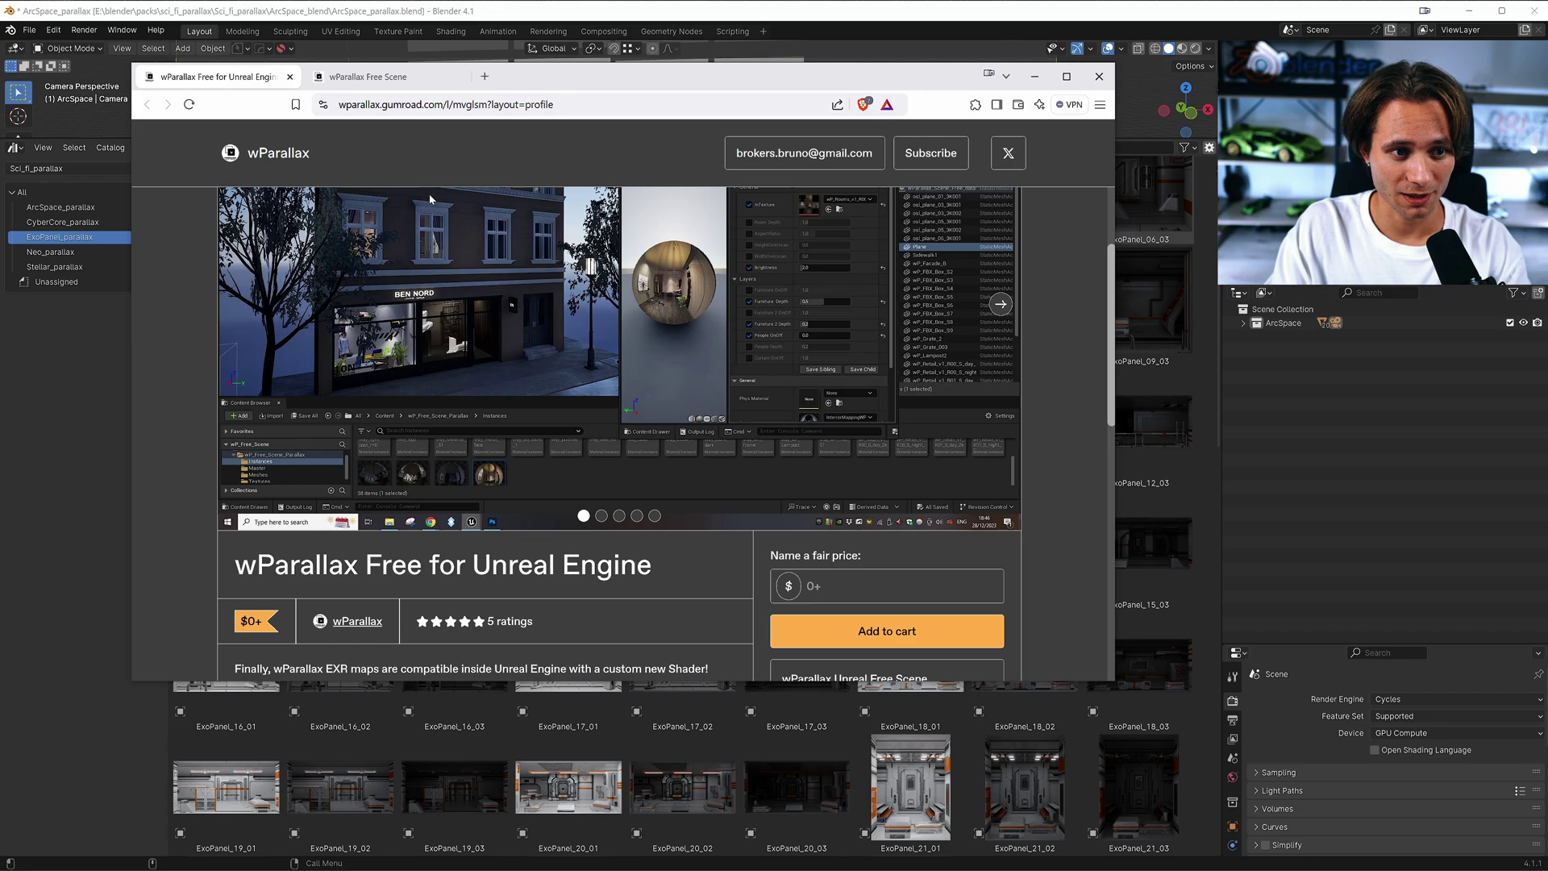
pyautogui.scroll(-2, 509, 310)
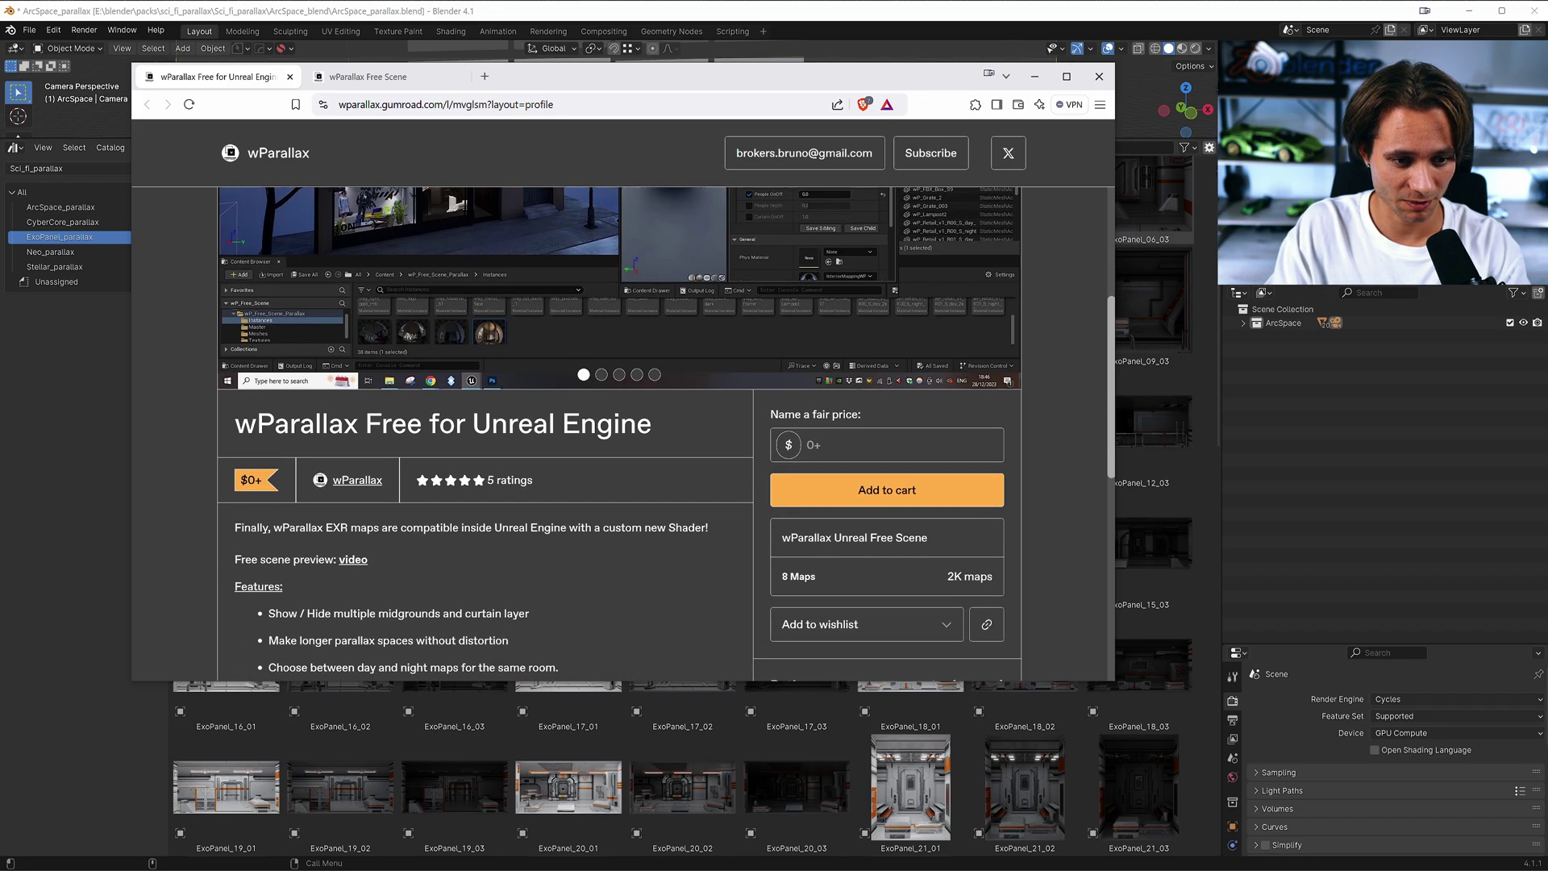
pyautogui.click(652, 453)
pyautogui.scroll(-2, 524, 460)
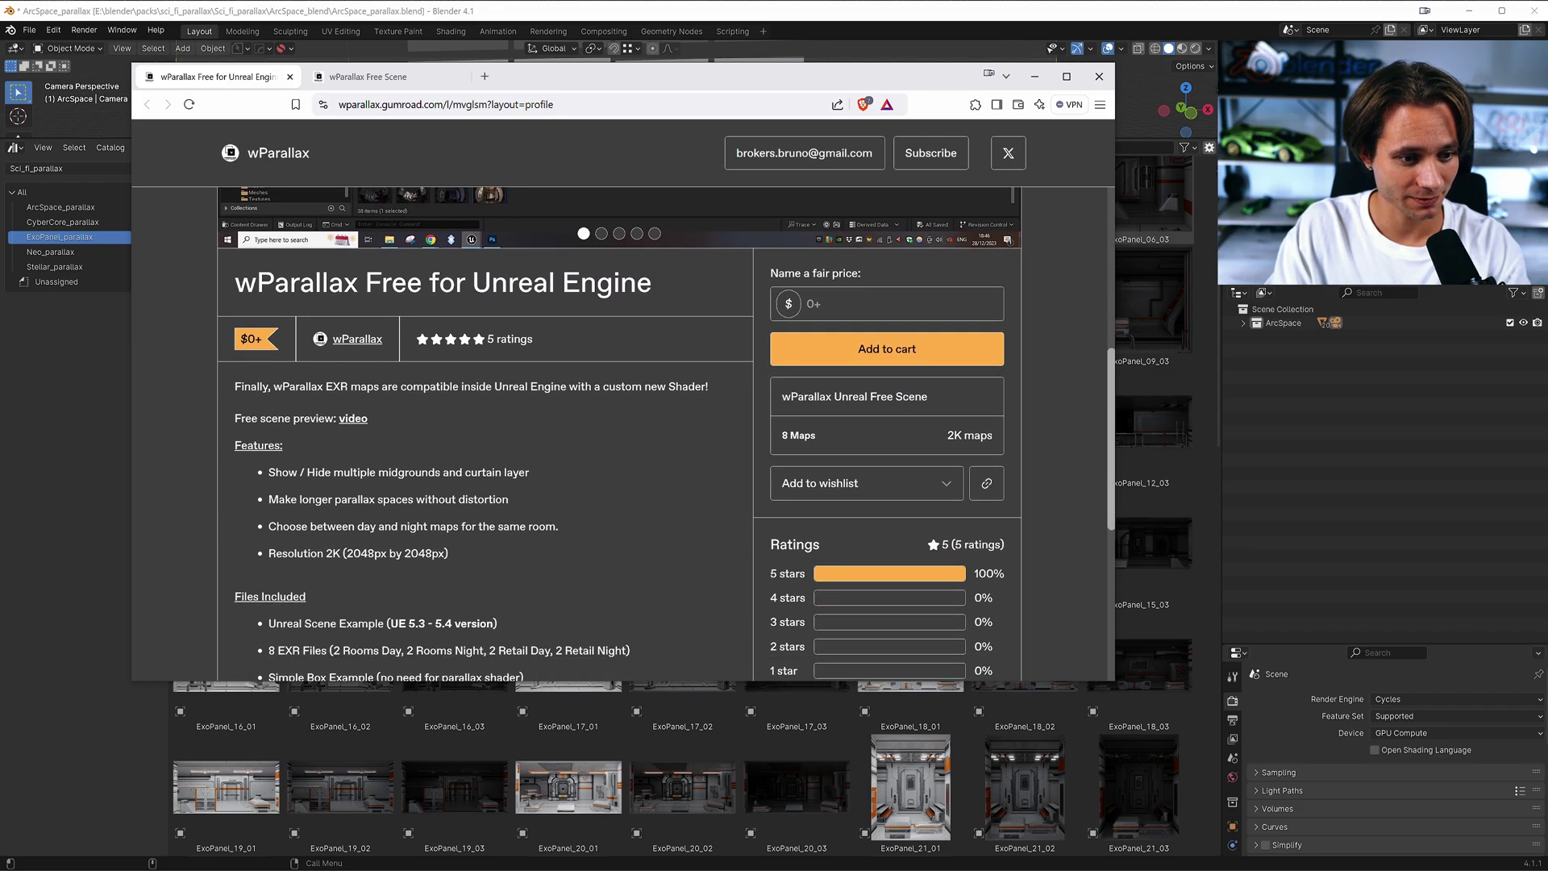
# - Read the included files on the wParallax Free Scene product page, then return to Blender
pyautogui.click(379, 78)
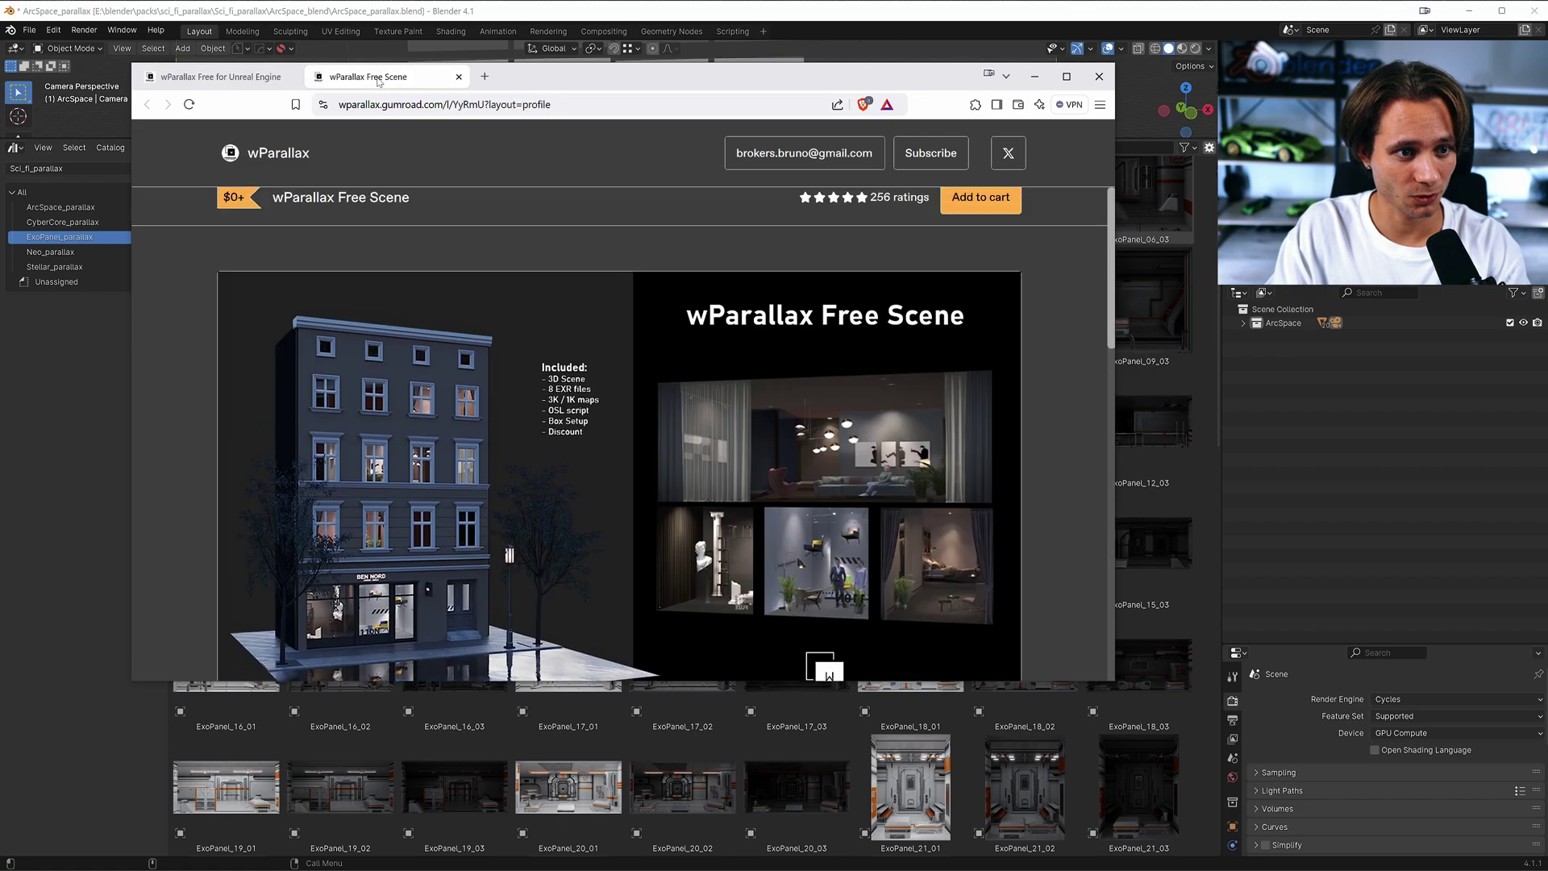
pyautogui.scroll(-6, 710, 358)
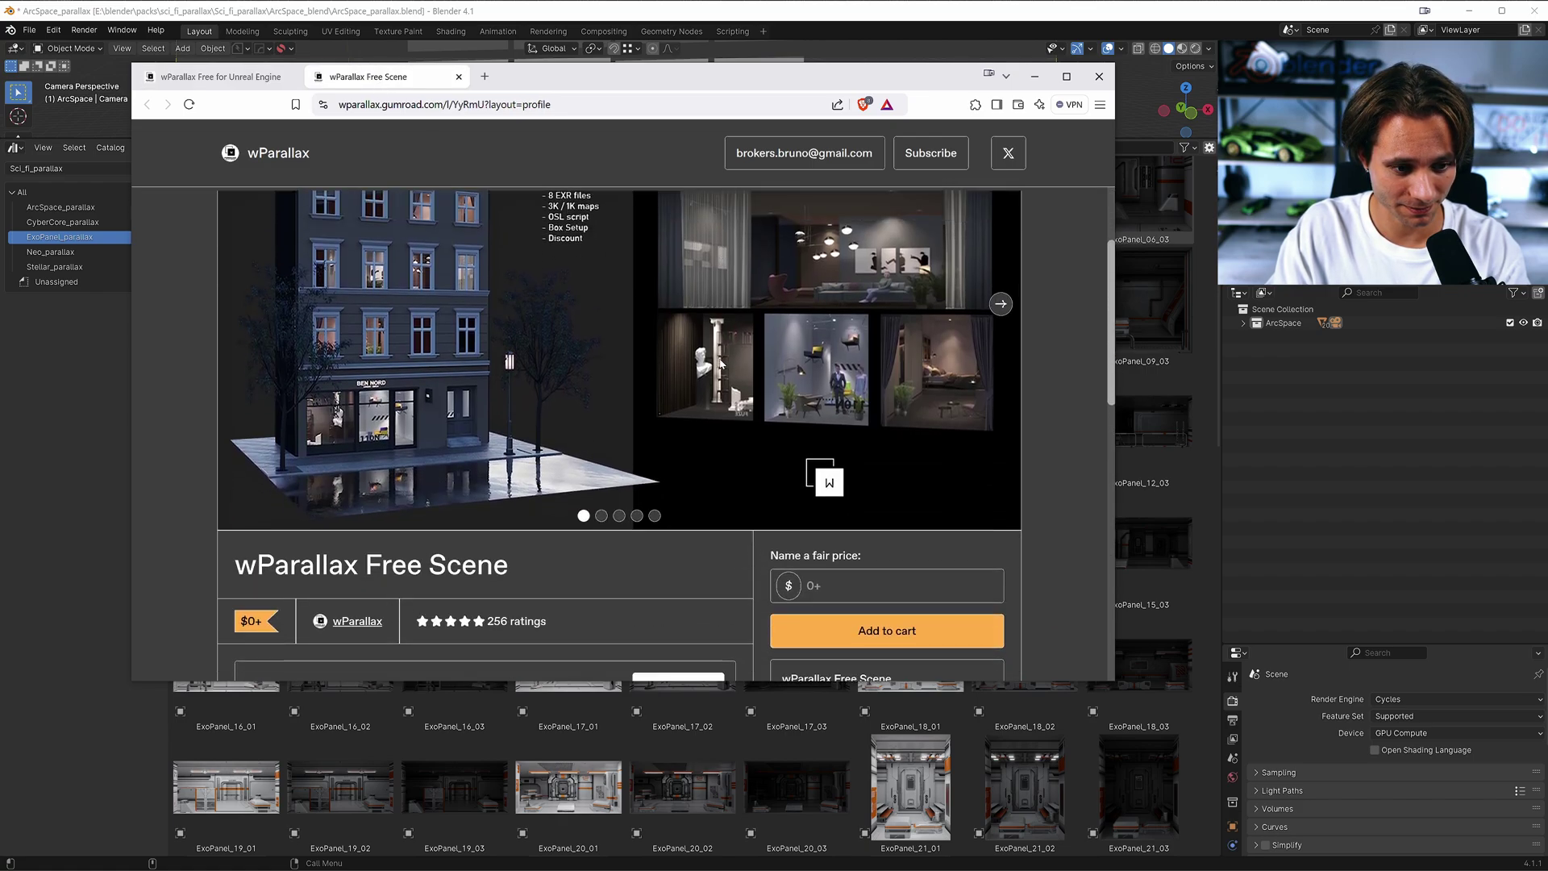
pyautogui.scroll(-2, 731, 365)
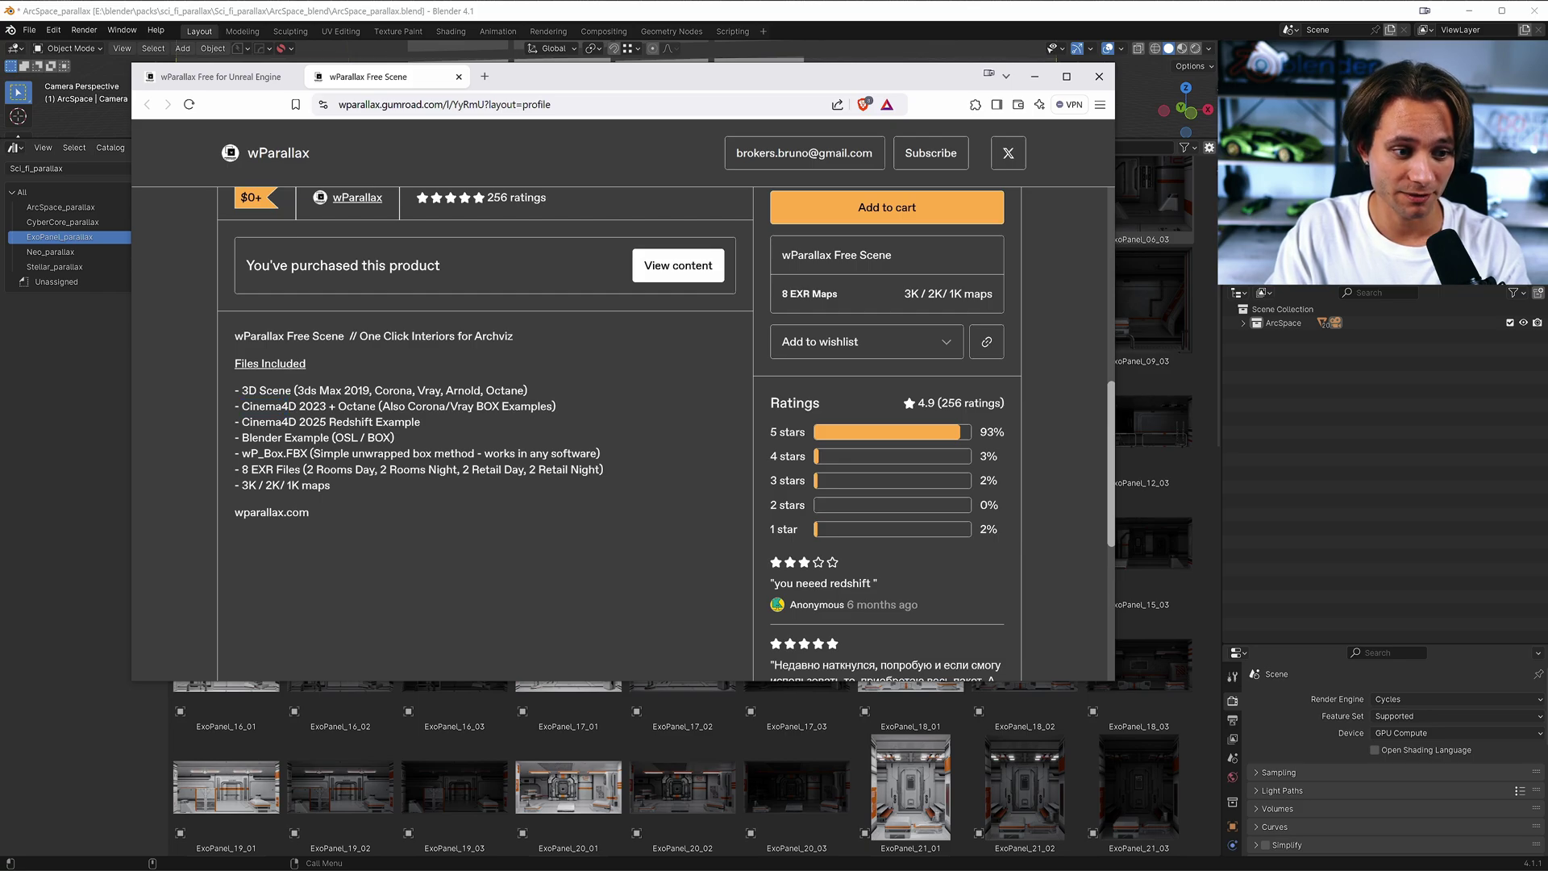
pyautogui.scroll(7, 548, 451)
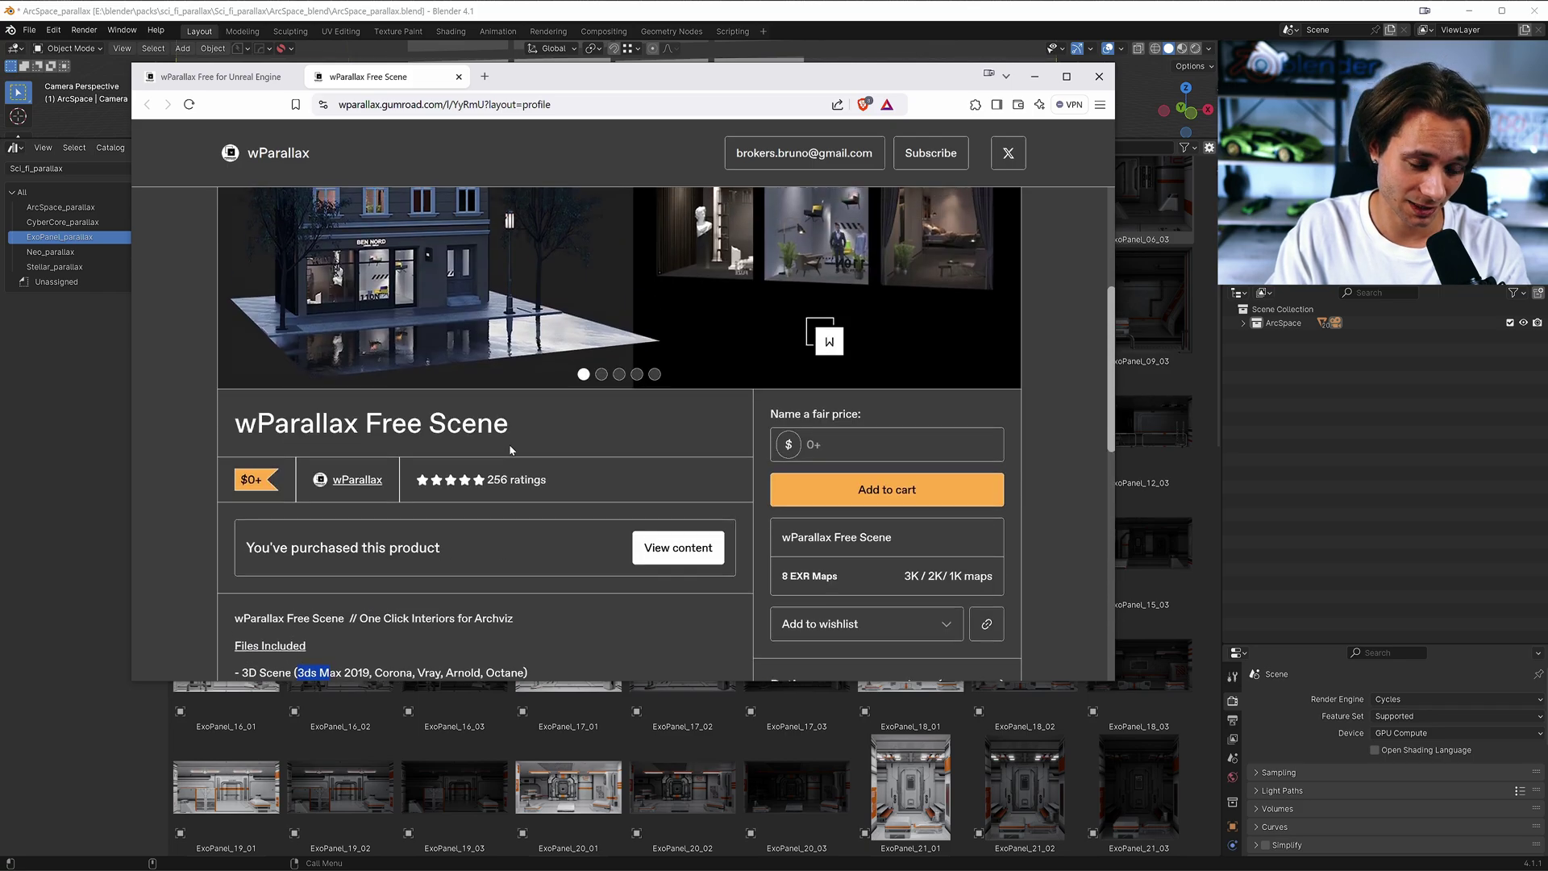
pyautogui.moveTo(553, 83); pyautogui.dragTo(888, 124)
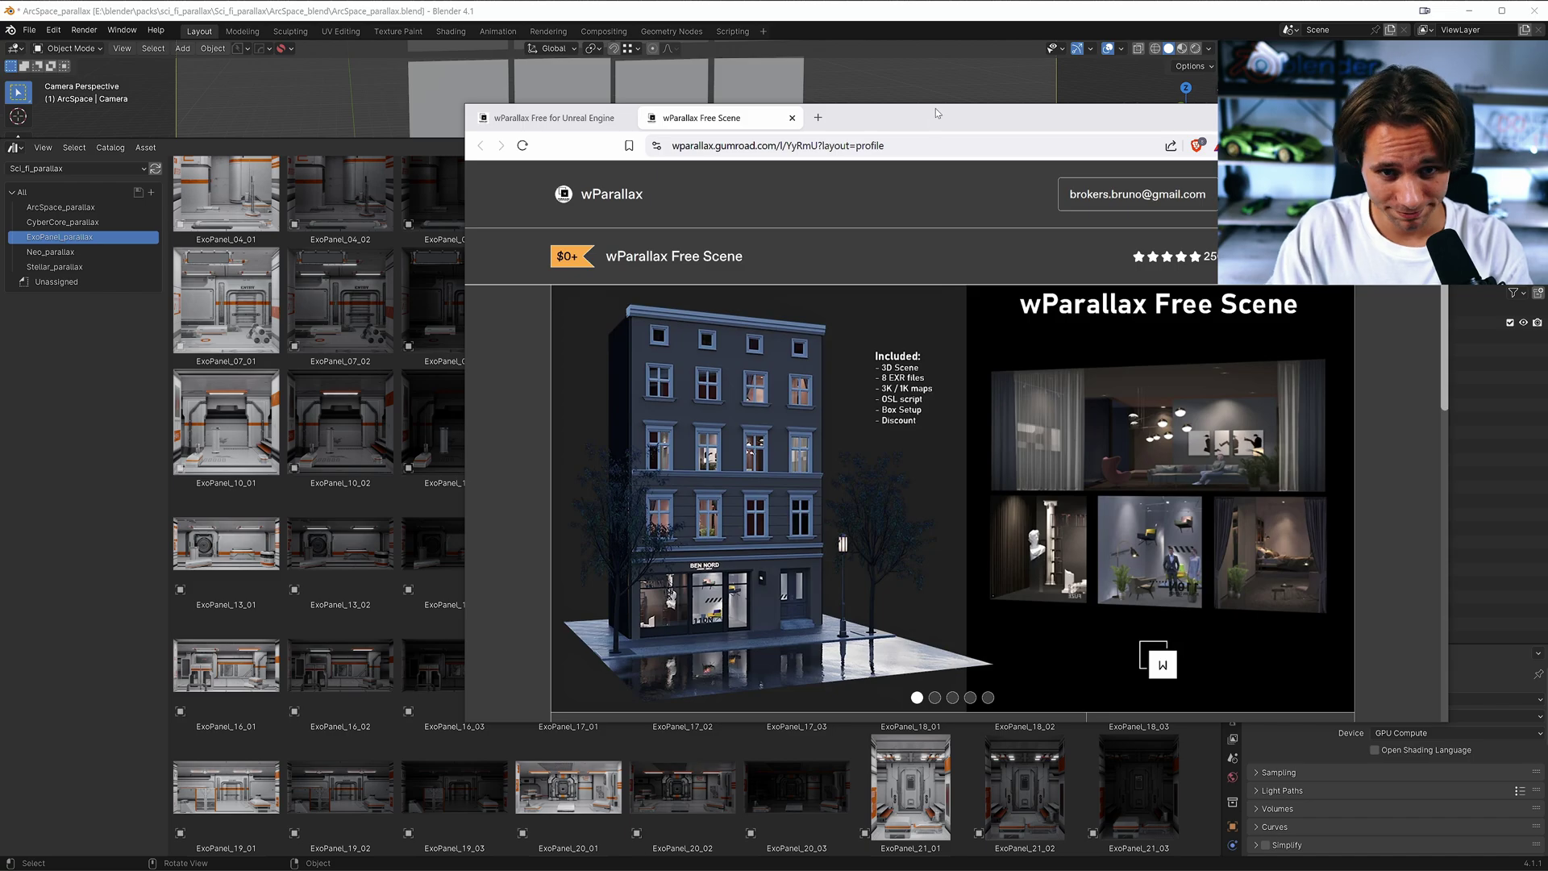
pyautogui.hotkey('alt', 'Tab')
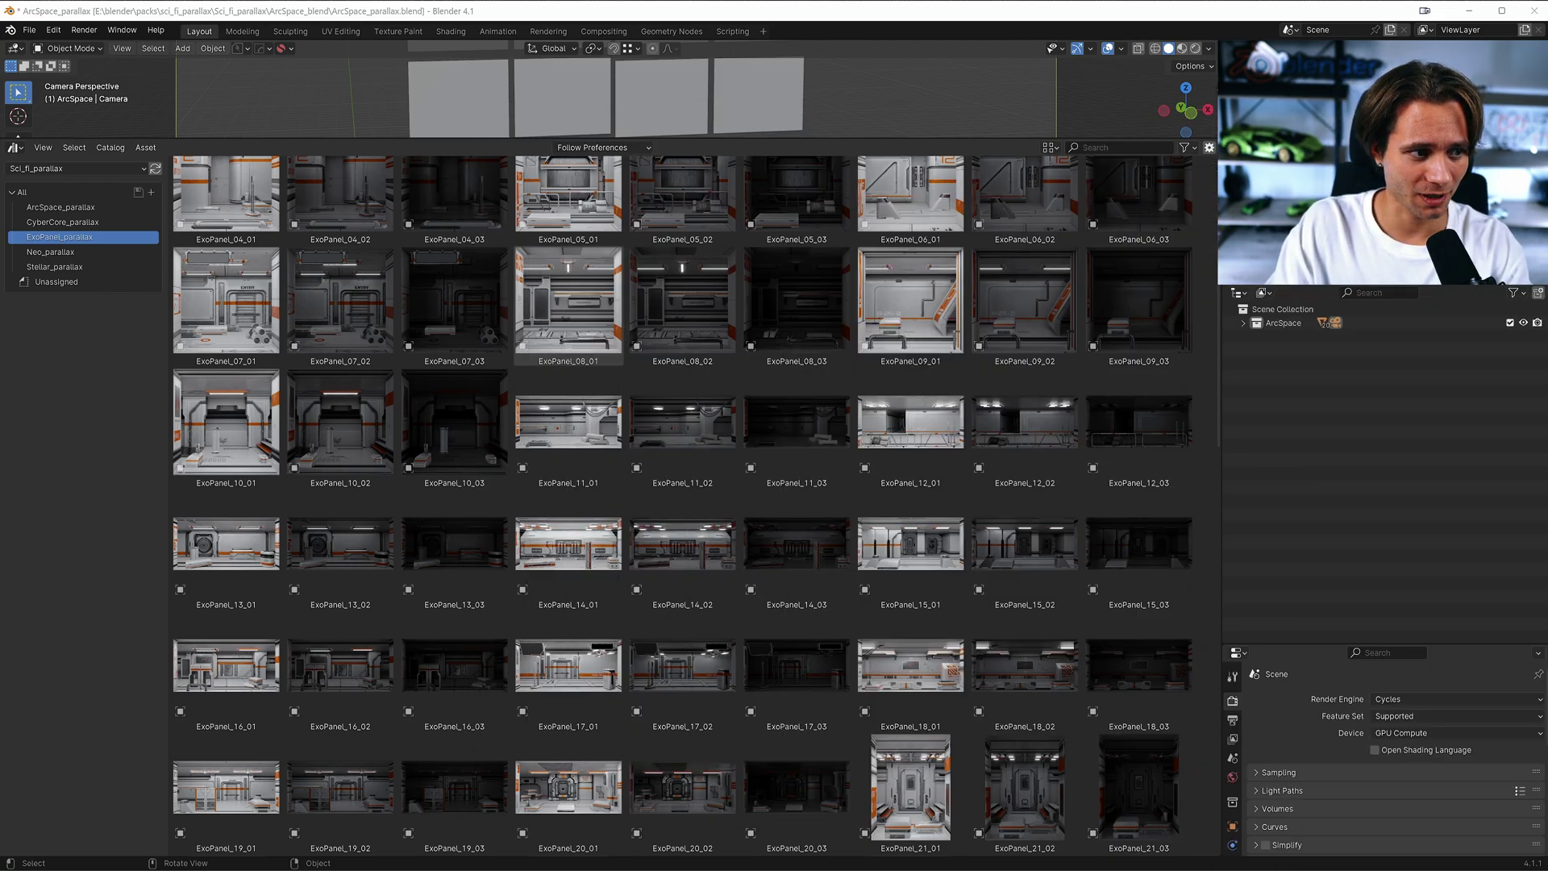
# - Switch to the browser window with the wParallax store on Blender Market, enlarge it and view the creator header
pyautogui.hotkey('alt', 'Tab')
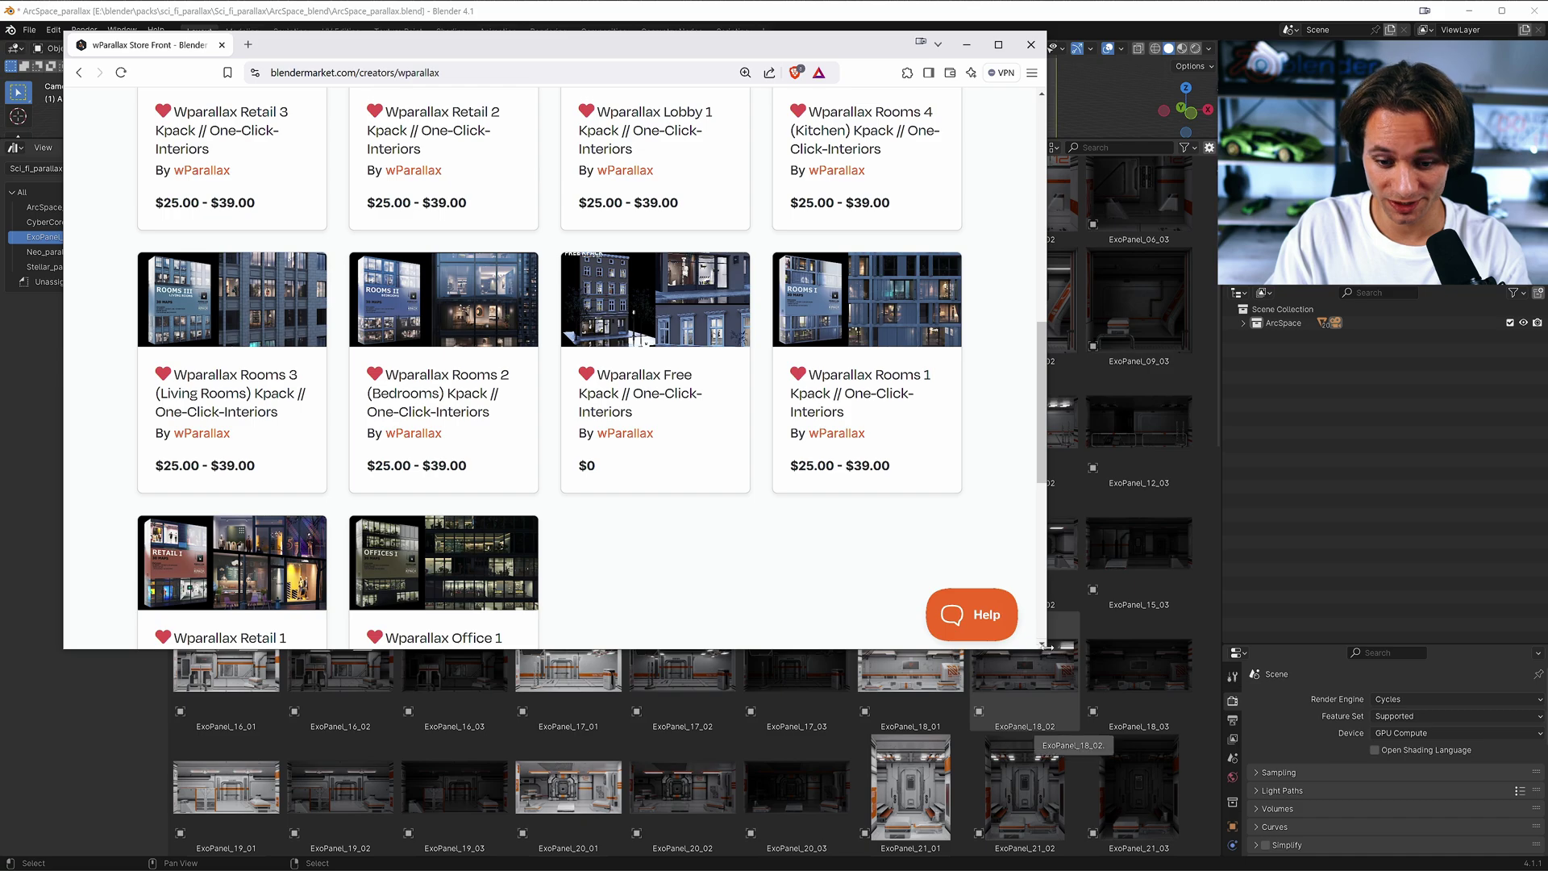
pyautogui.moveTo(1034, 652); pyautogui.dragTo(1343, 822)
pyautogui.scroll(3, 845, 601)
pyautogui.scroll(3, 845, 600)
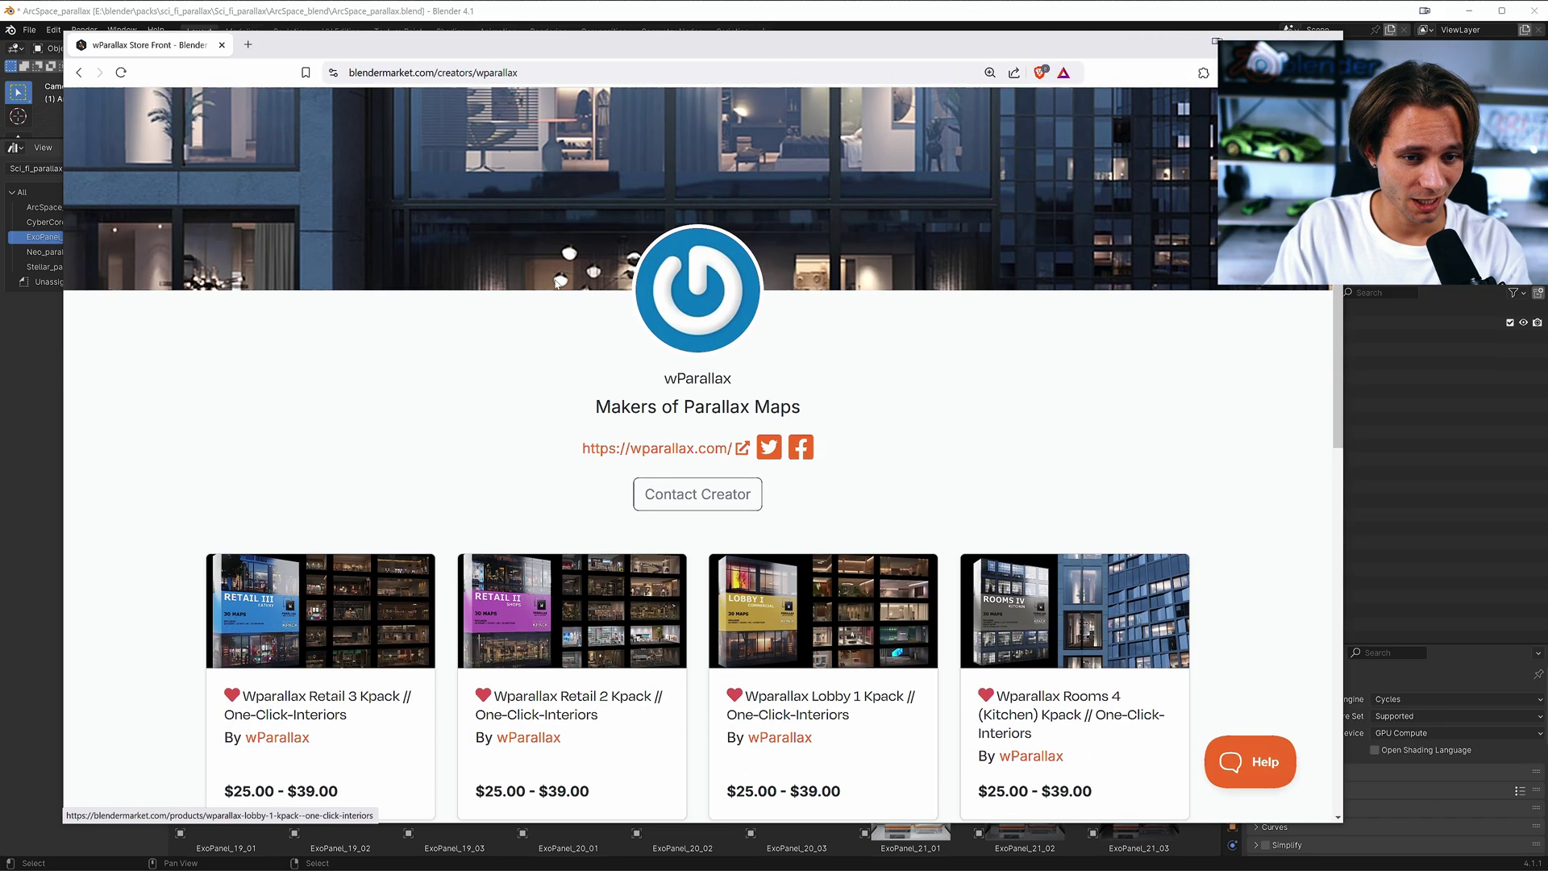
pyautogui.moveTo(625, 378); pyautogui.dragTo(836, 410)
pyautogui.click(359, 424)
# - Look through the wParallax Kpack listings on the store page, then move the browser window off the Blender workspace
pyautogui.scroll(-3, 359, 425)
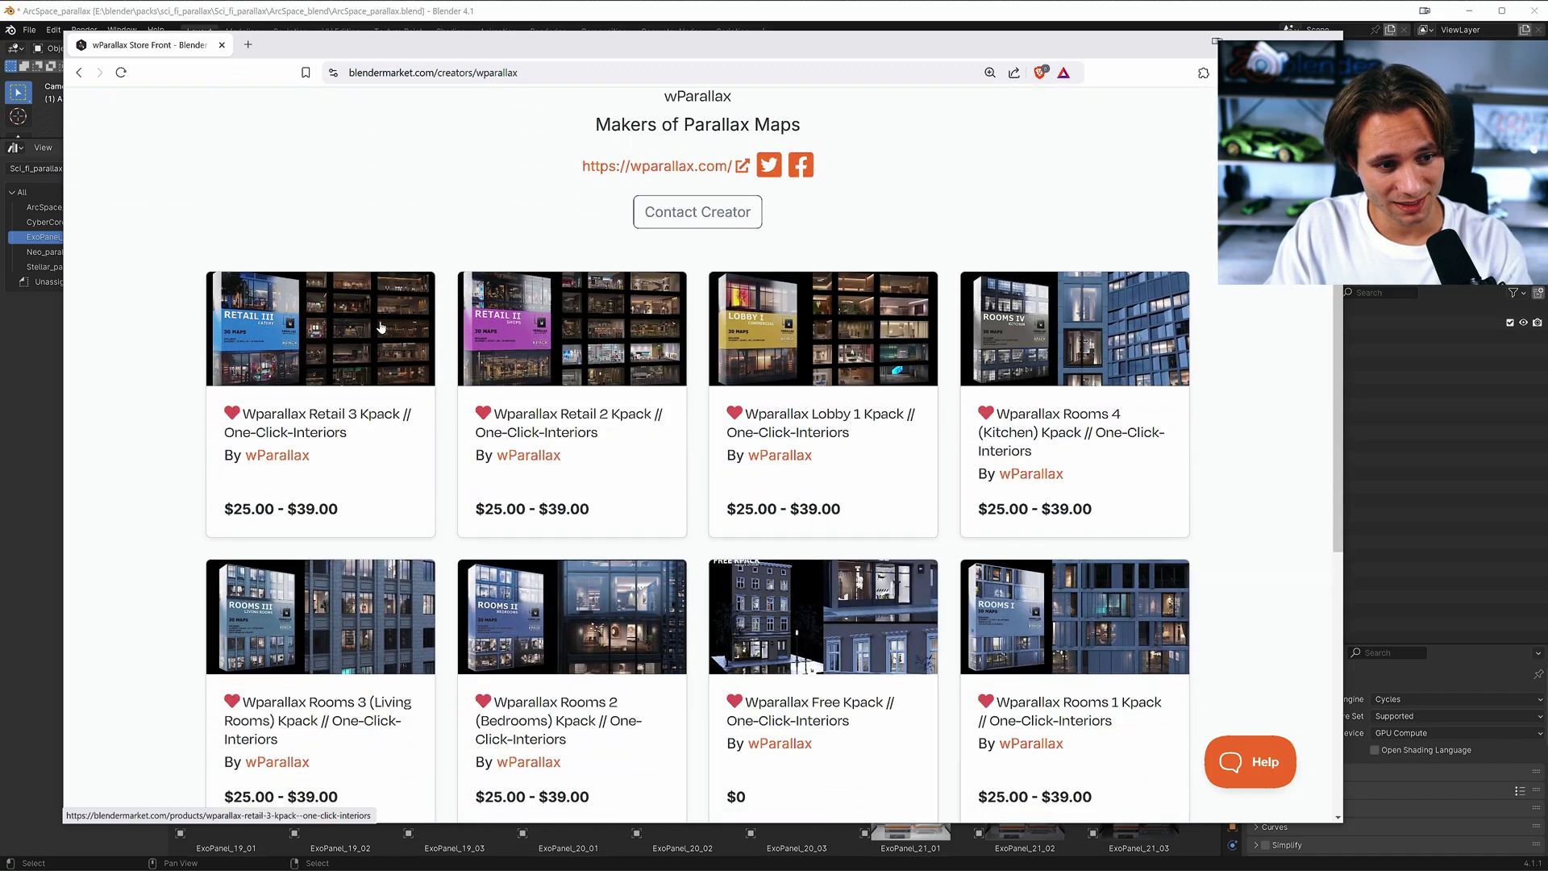
pyautogui.scroll(-2, 755, 367)
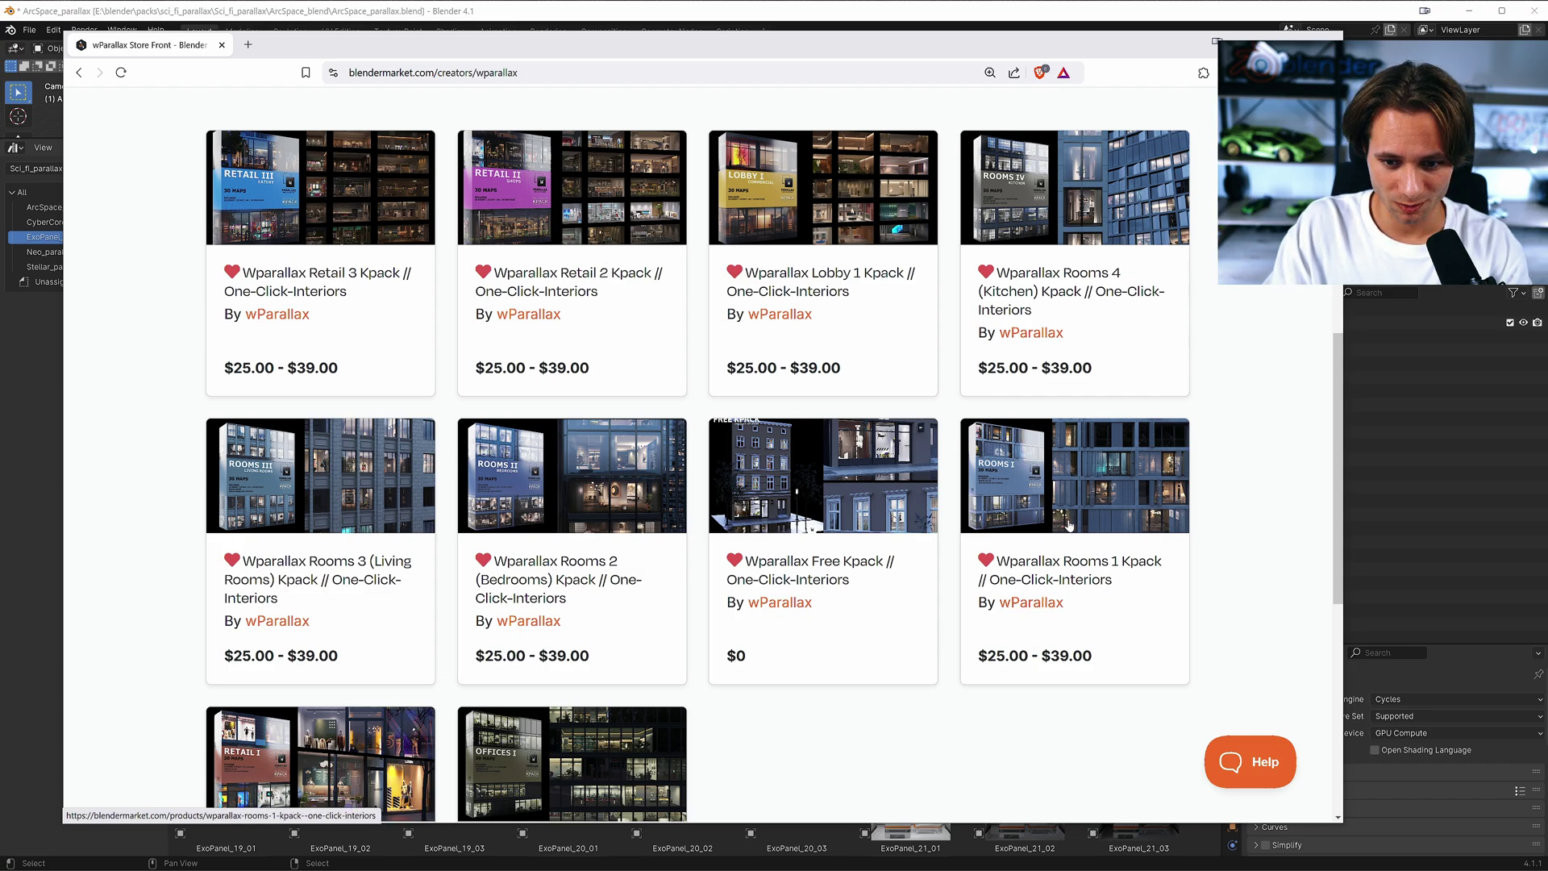
pyautogui.scroll(-3, 472, 471)
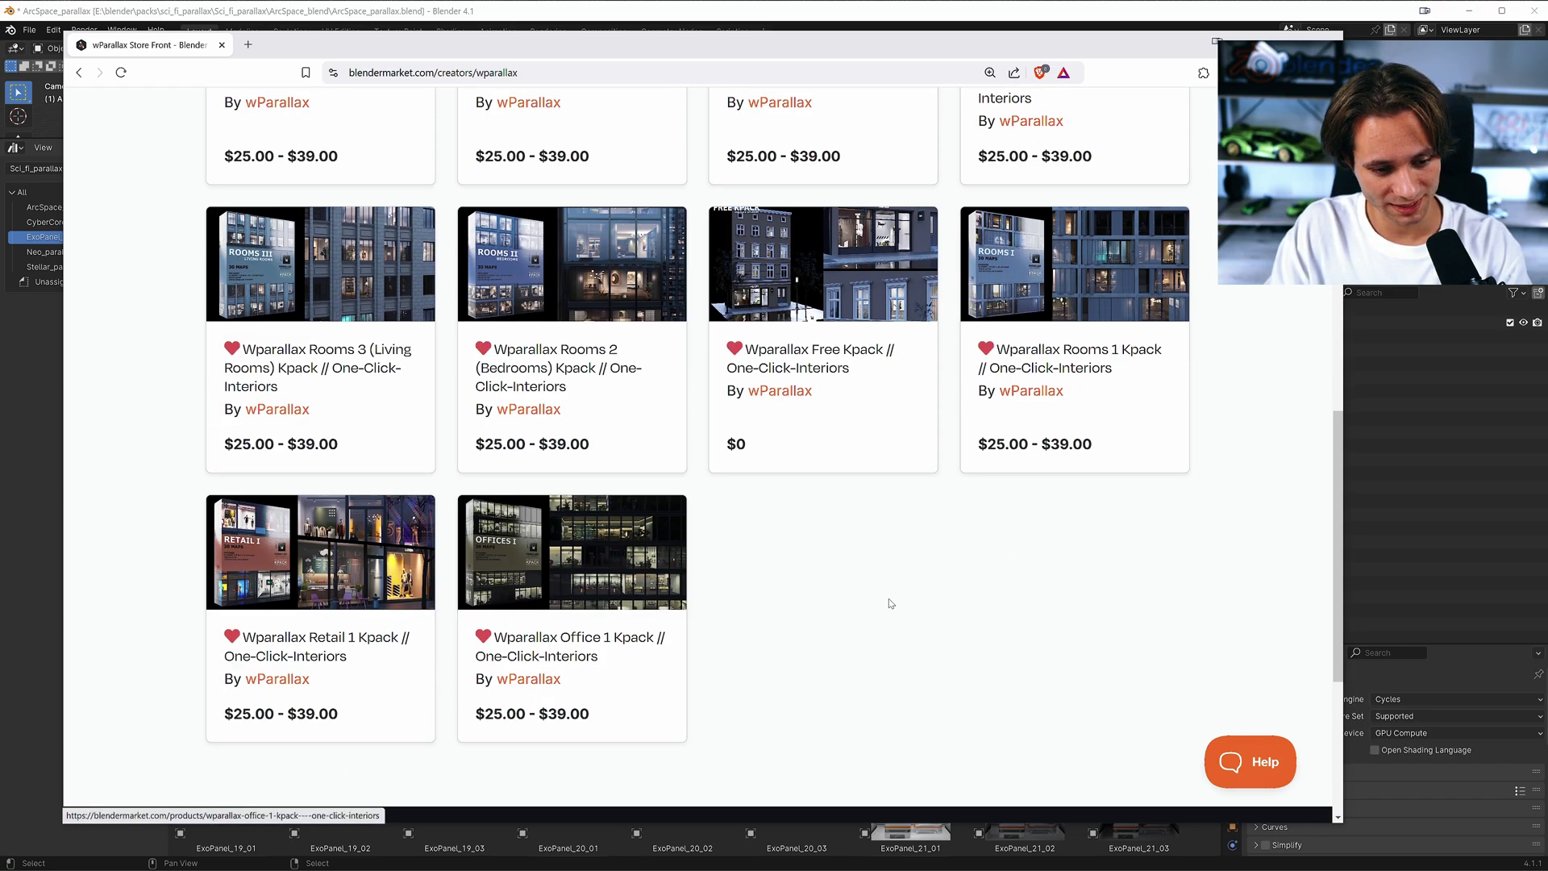
pyautogui.scroll(4, 891, 605)
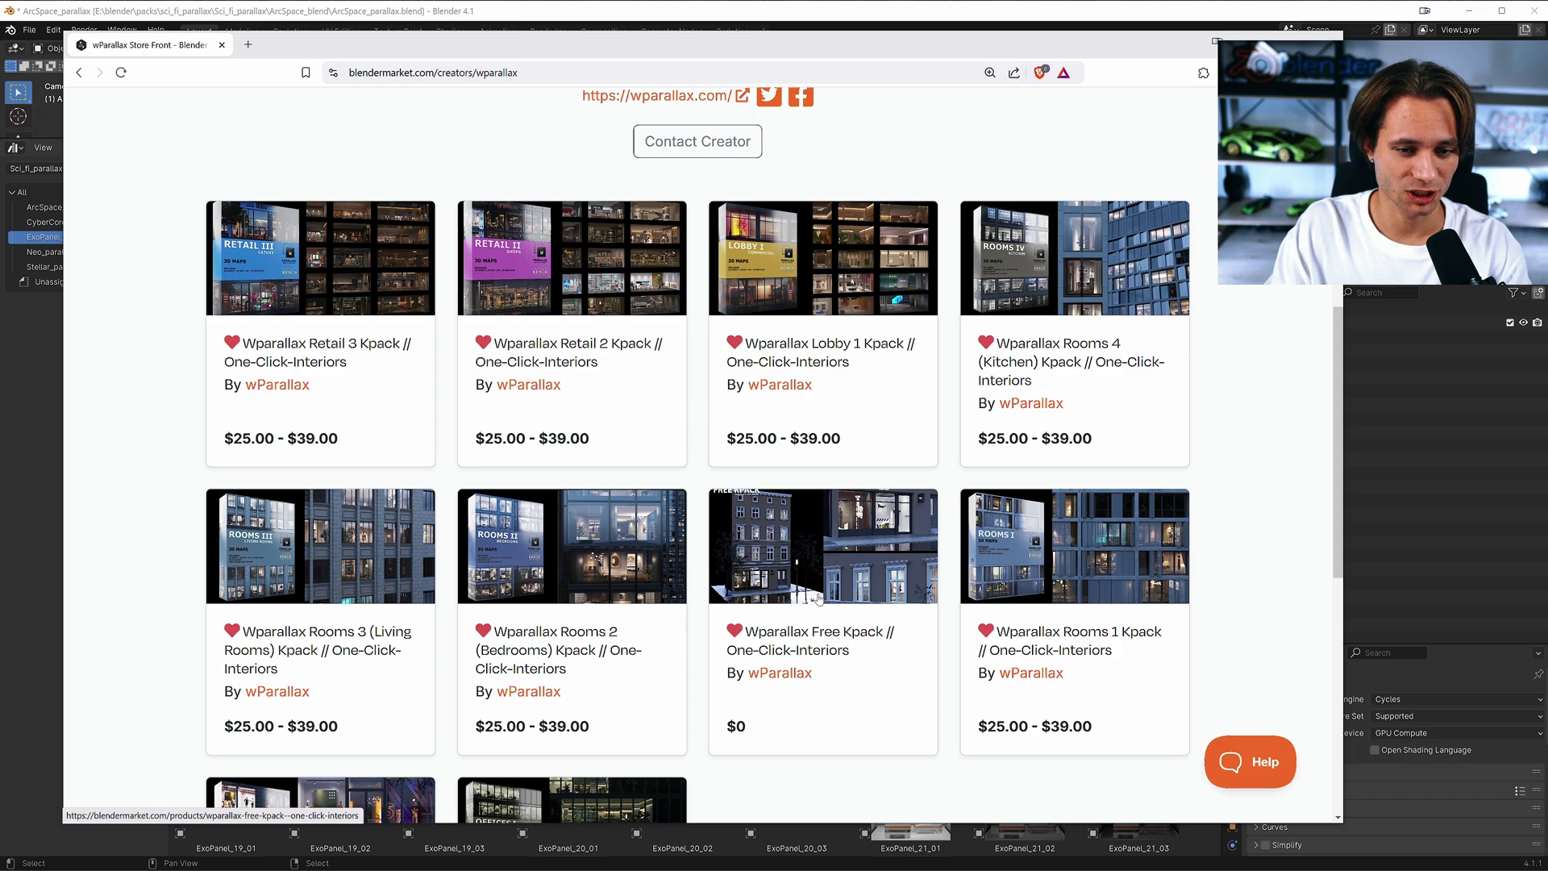
pyautogui.scroll(6, 811, 596)
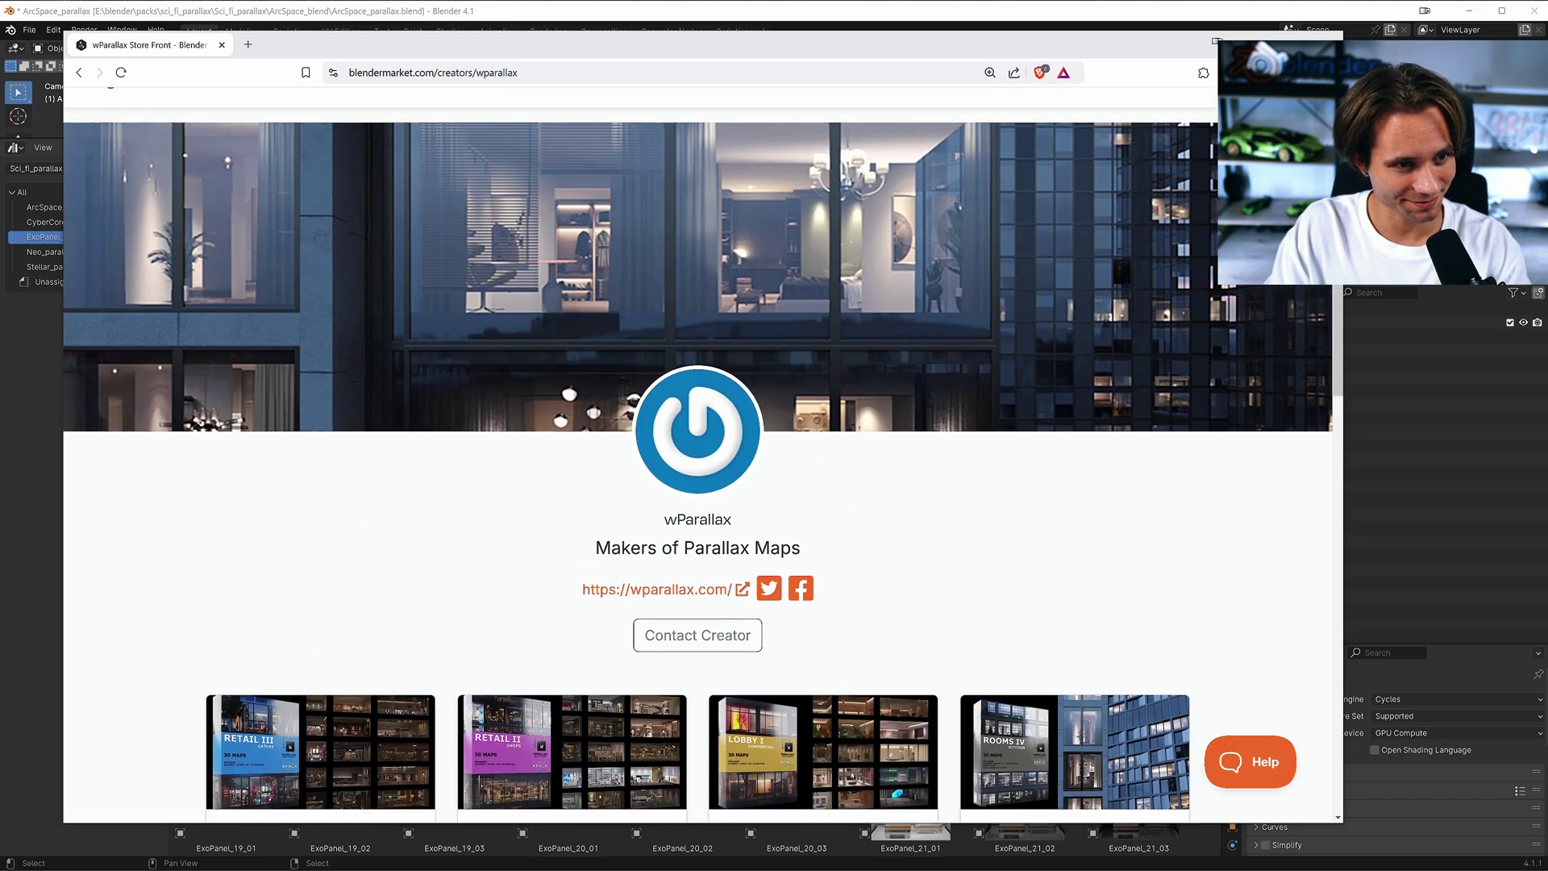
pyautogui.moveTo(500, 51); pyautogui.dragTo(1547, 109)
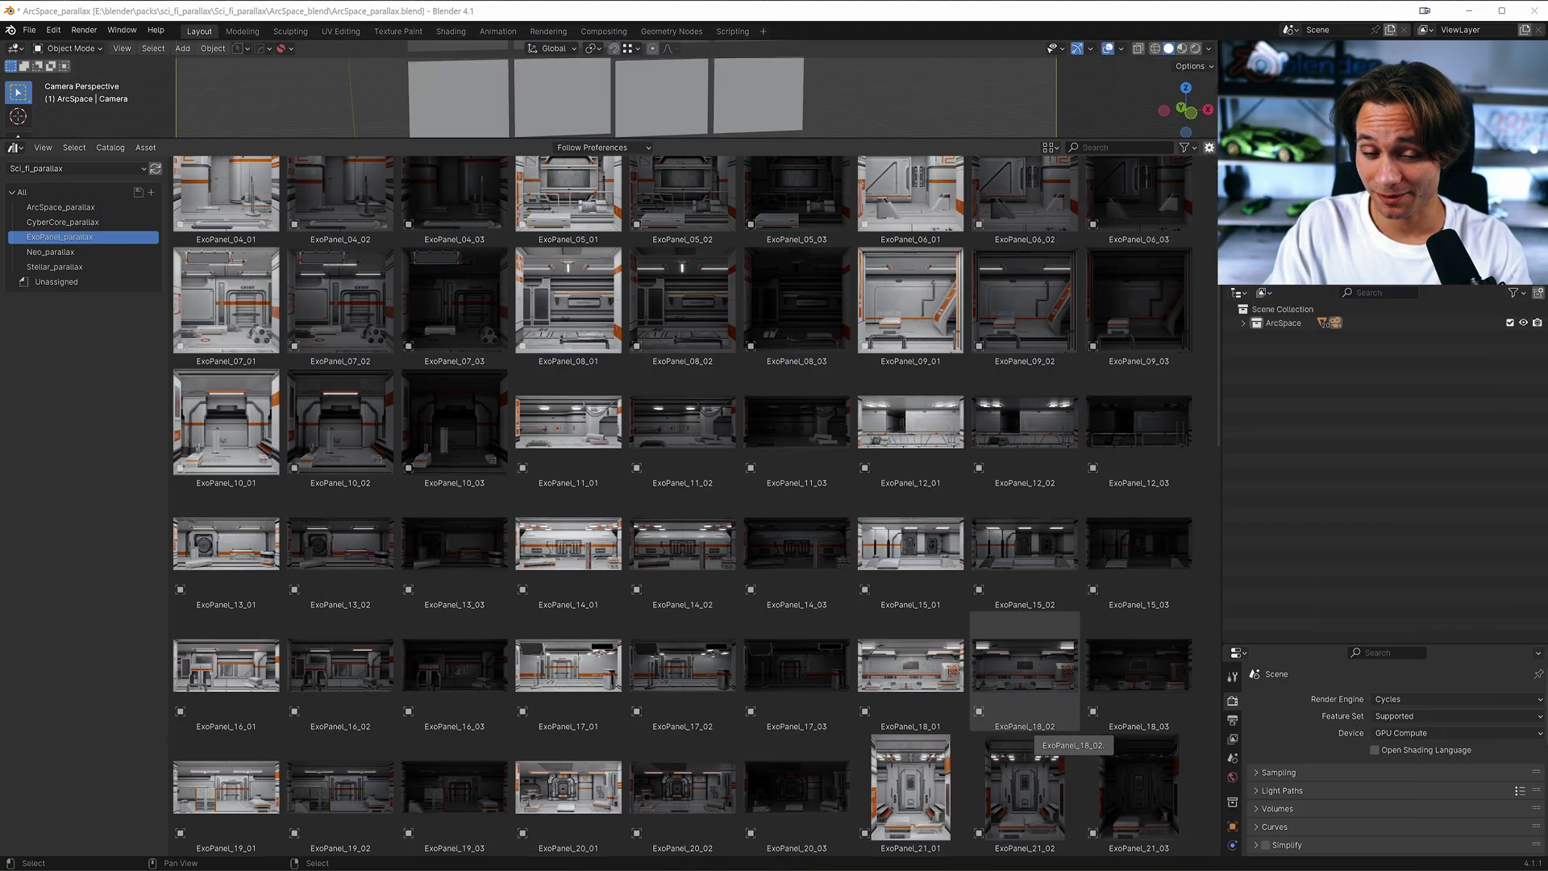